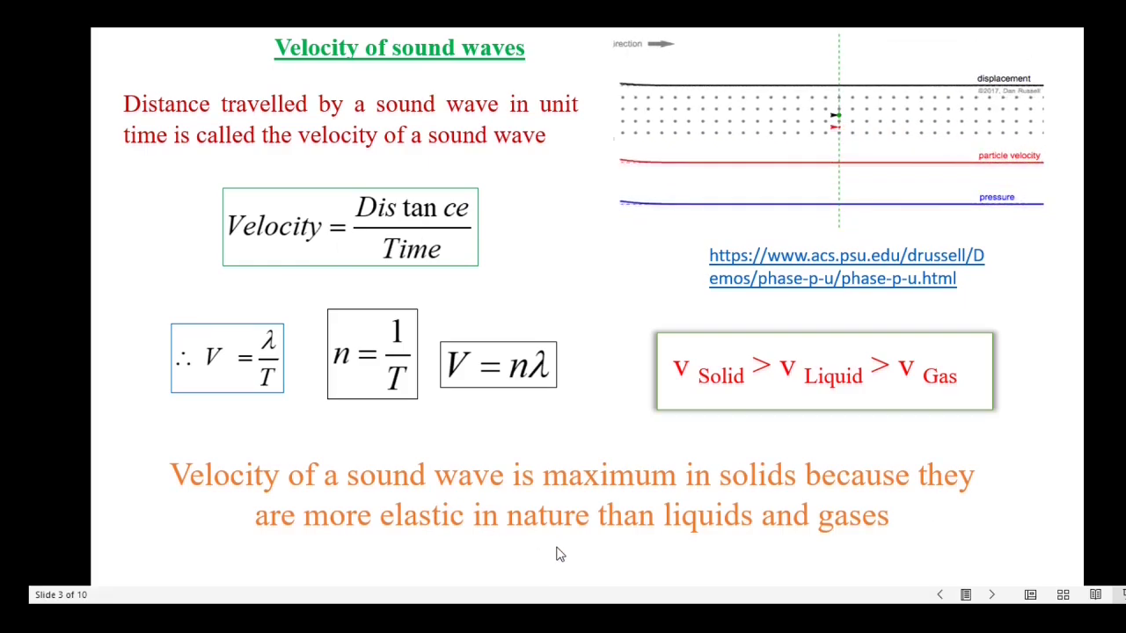
- Advance the presentation past the velocity of sound slide and the ultrasonic interferometer aim and principle slide
key("Right")
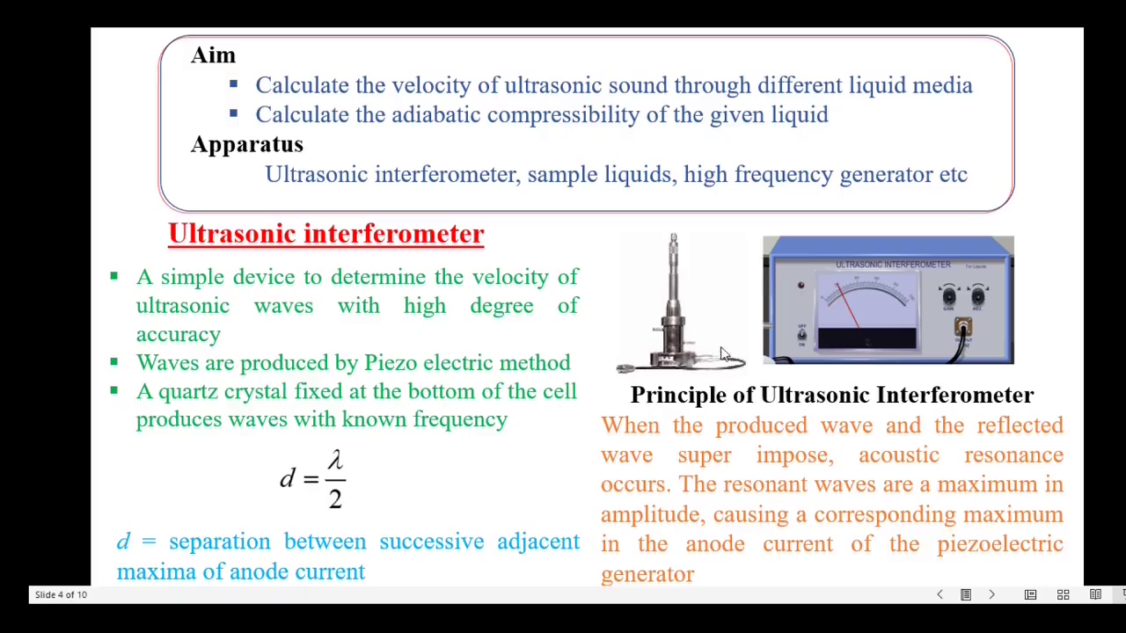
left_click(675, 370)
key("Right")
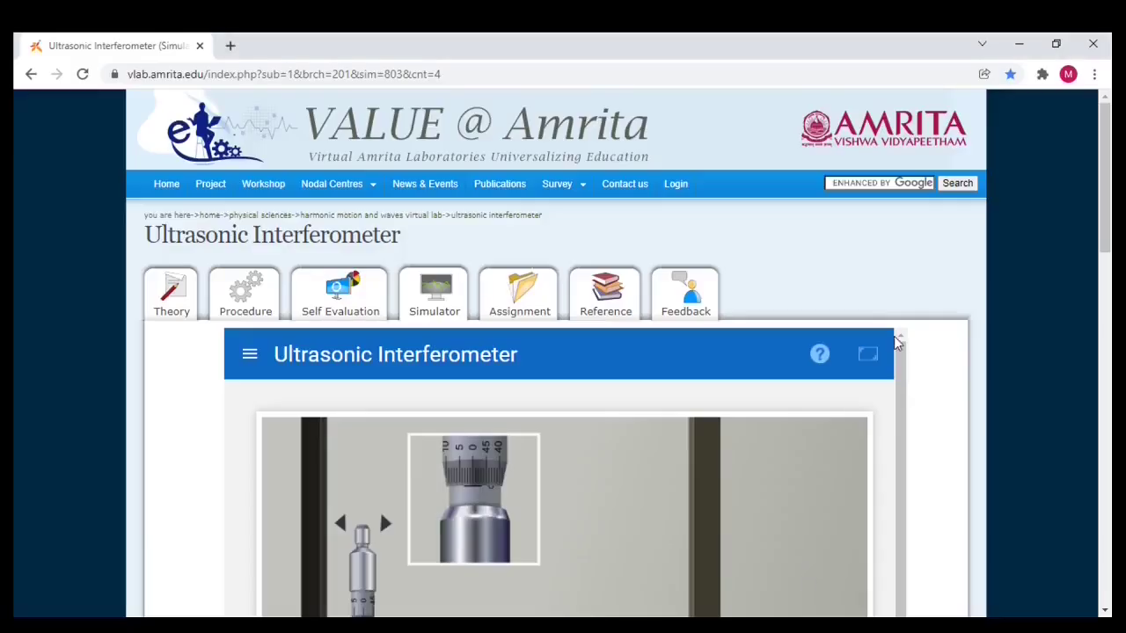
- Expand the simulator to full screen and set the medium to Water (ρ=996.458 Kg/m³) with a wave frequency of 2 MHz
left_click(869, 355)
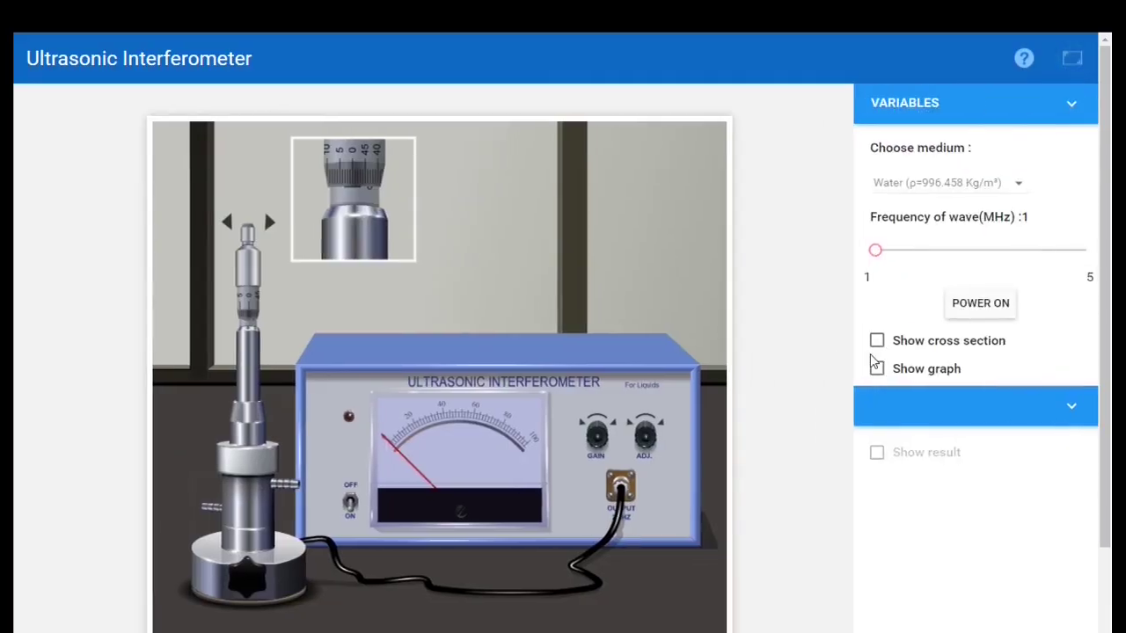
left_click(1021, 185)
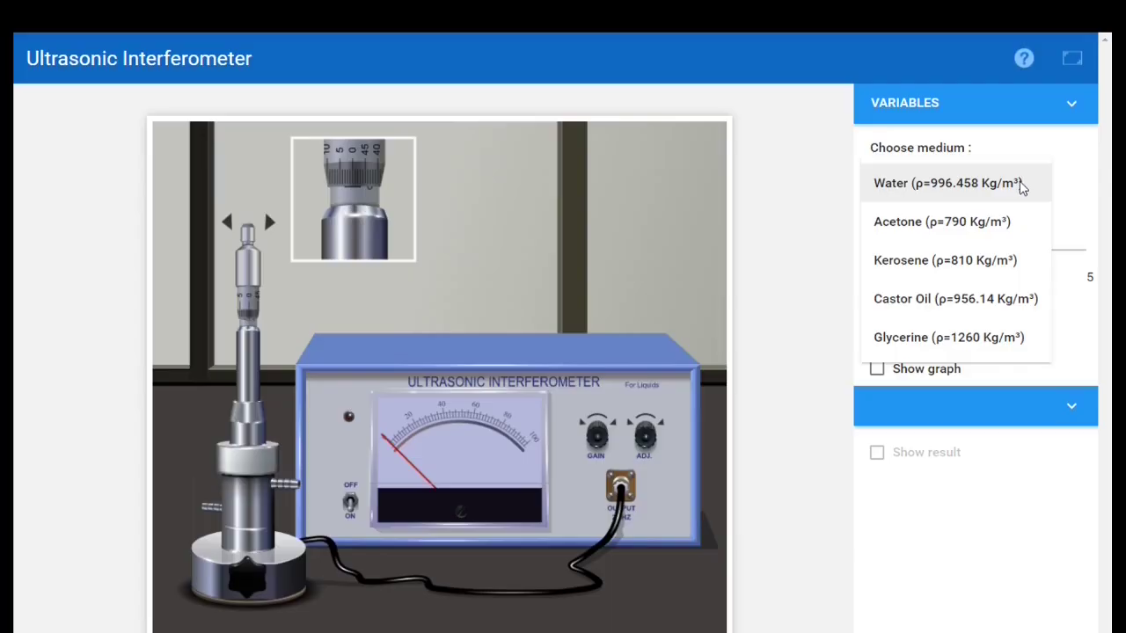
left_click(975, 185)
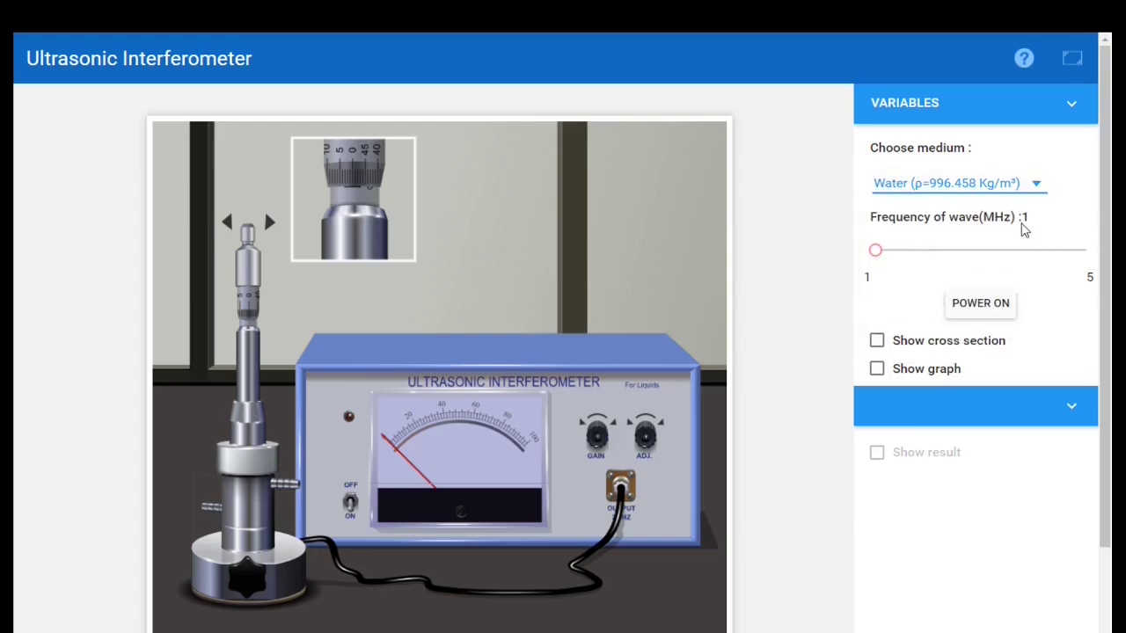
left_click(935, 251)
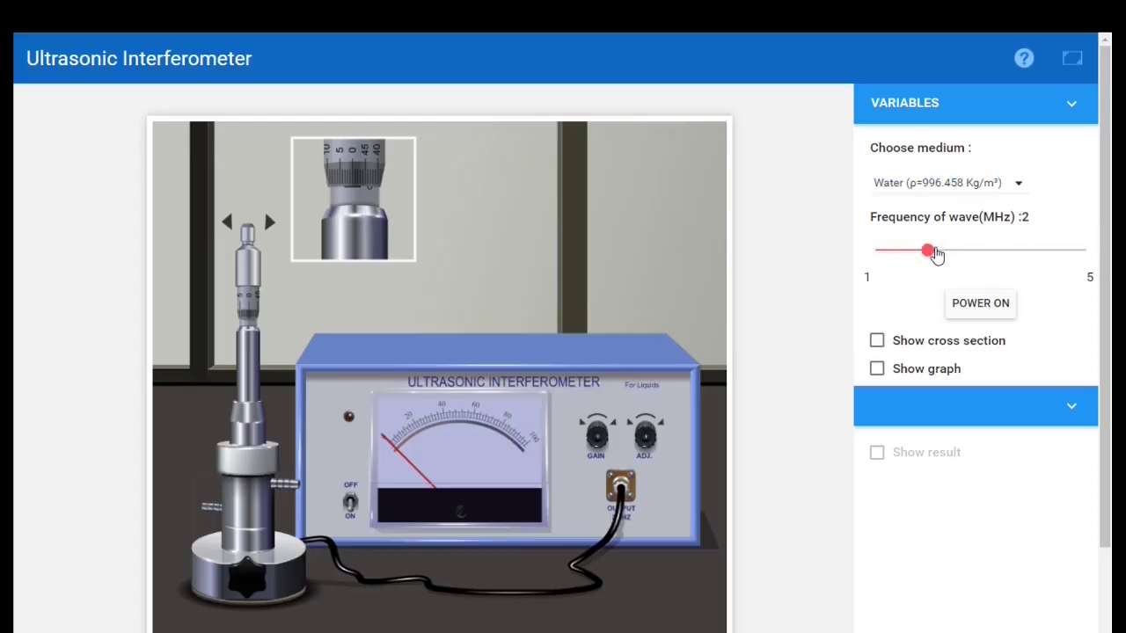
- Power on the interferometer and show both the cross section and the graph
left_click(968, 304)
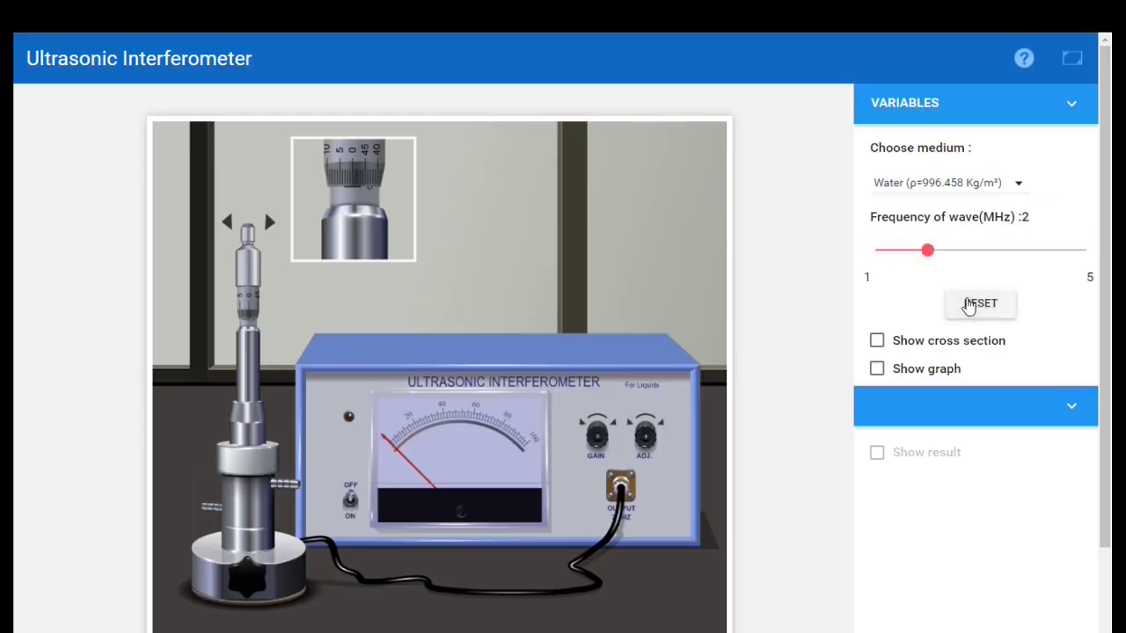
left_click(877, 341)
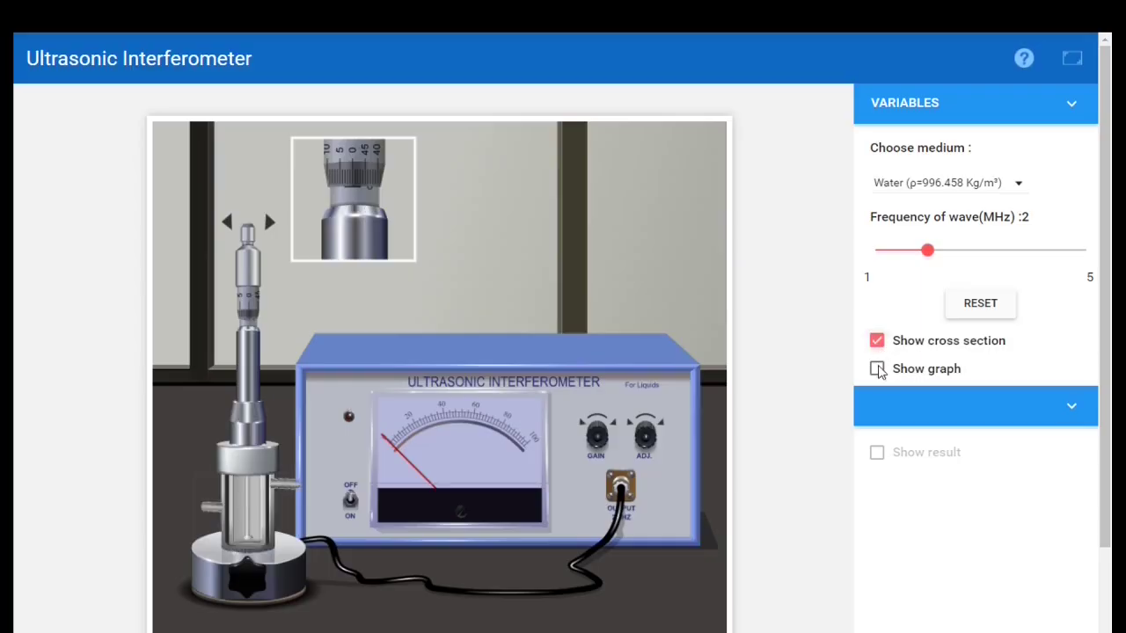
left_click(877, 370)
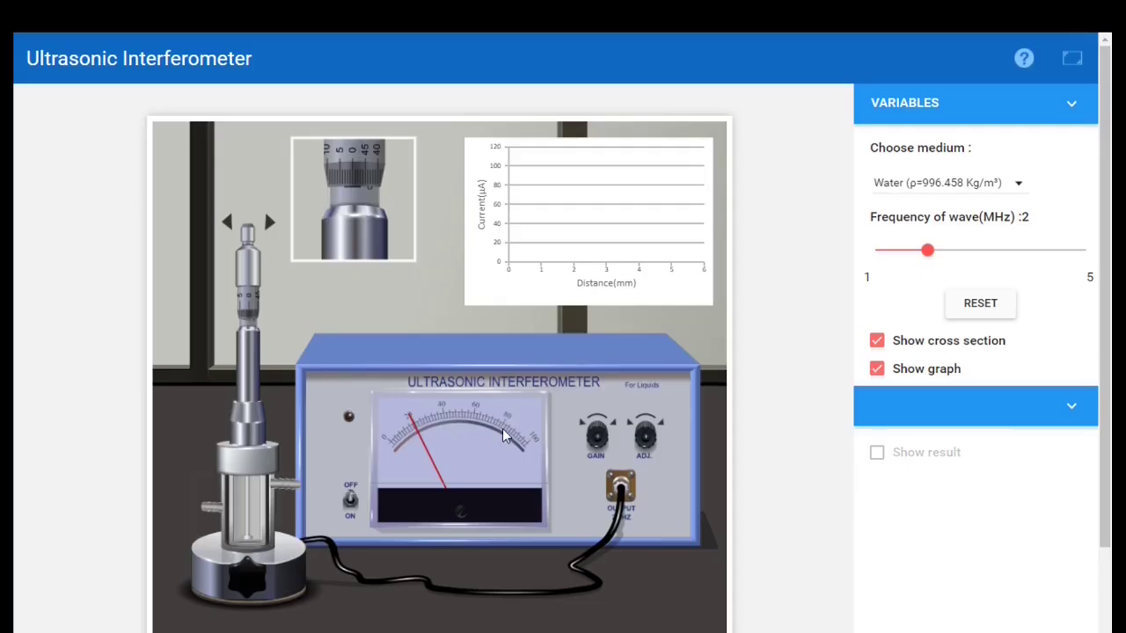
- Increase the micrometer distance to about 0.36 mm at the first current maximum and read that peak's values on the graph
left_click(270, 223)
left_click(270, 223)
left_click(270, 223)
left_click(270, 223)
left_click(270, 223)
left_click(270, 223)
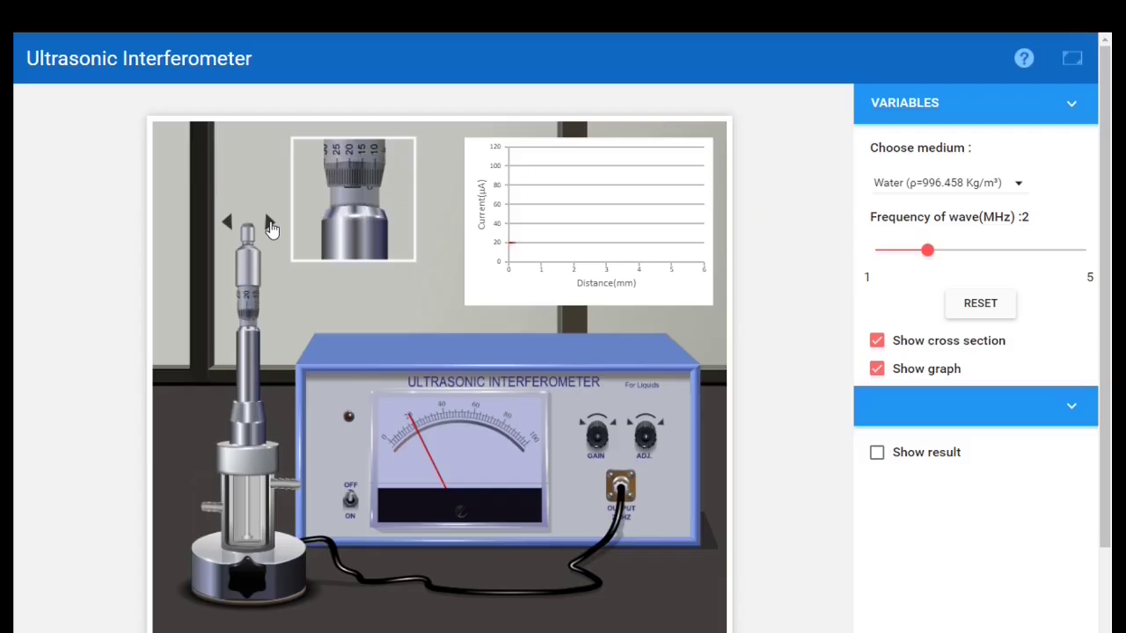
left_click(270, 224)
left_click(270, 224)
left_click(270, 224)
left_click(270, 223)
left_click(270, 223)
left_click(270, 223)
left_click(270, 224)
left_click(270, 223)
left_click(270, 224)
left_click(270, 223)
mouse_move(523, 193)
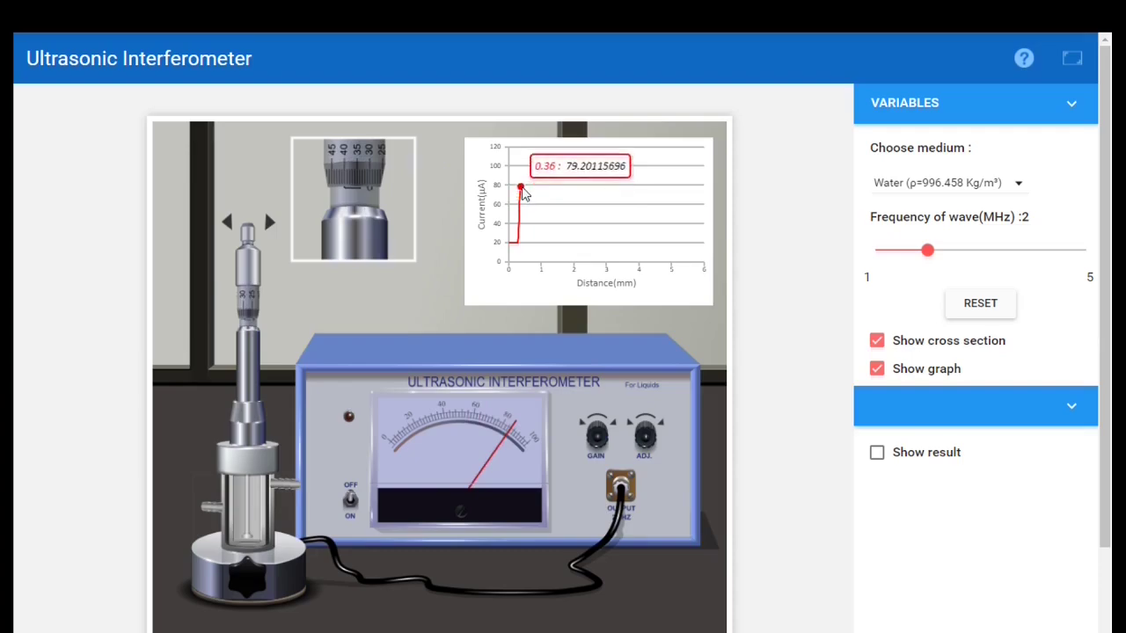
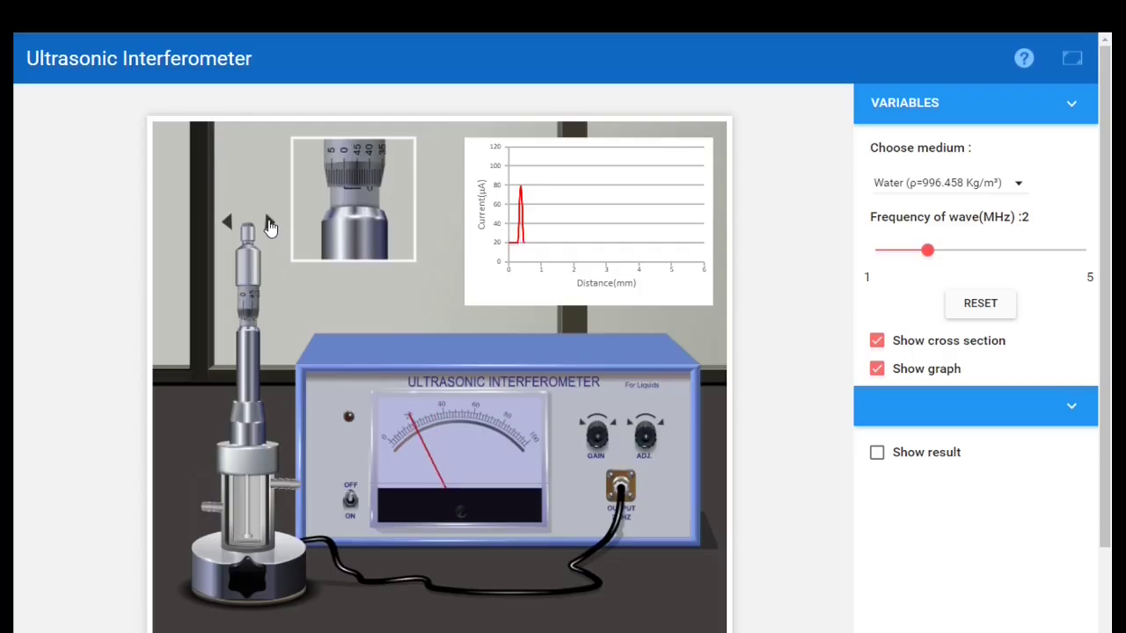
- Keep increasing the micrometer distance until the current maxima are plotted across the graph's full 6 mm range
left_click(270, 227)
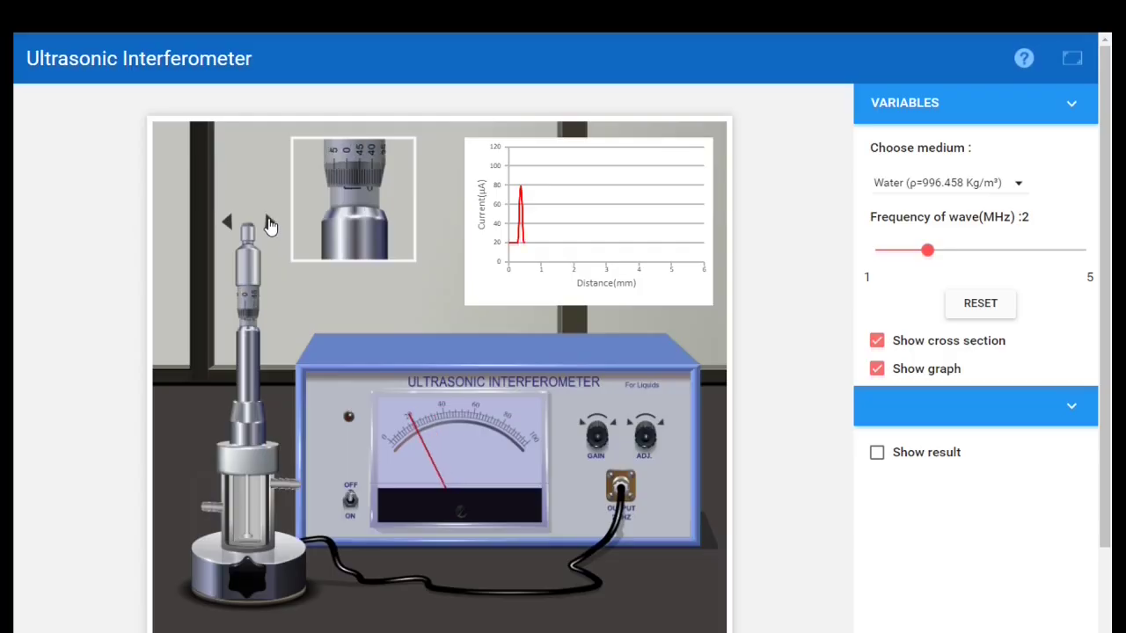
left_click(270, 227)
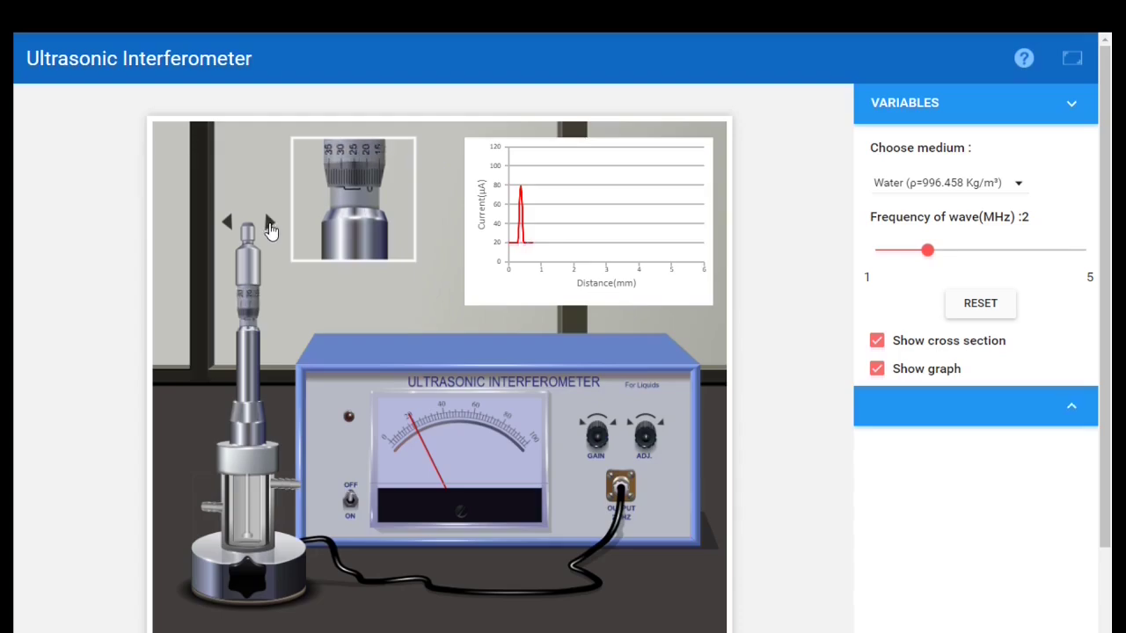
left_click(270, 227)
left_click(270, 227)
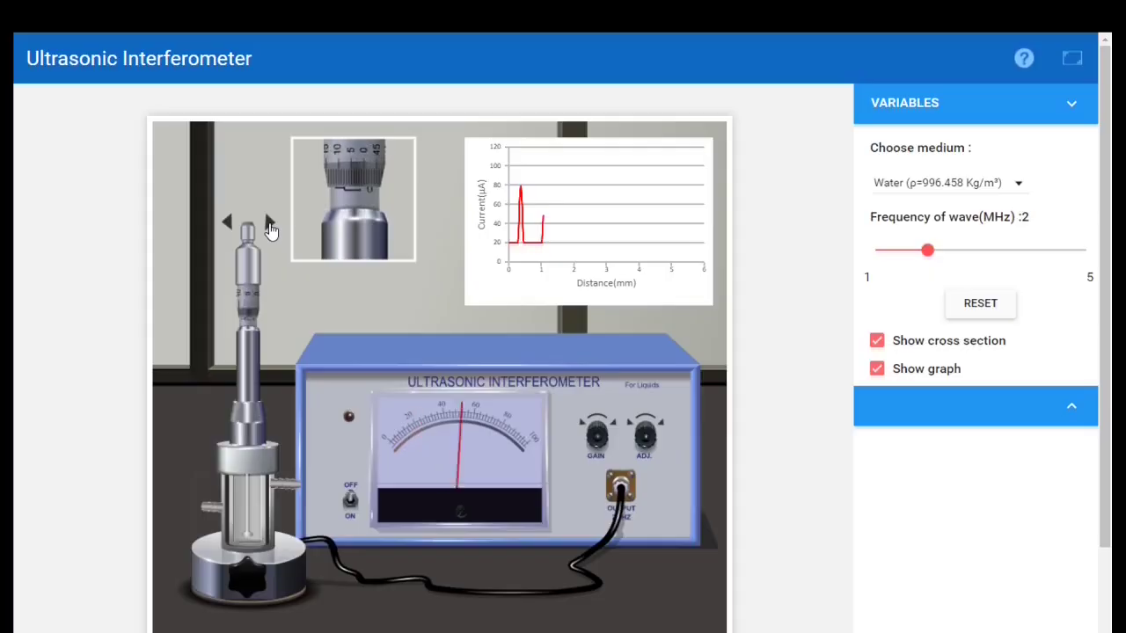
left_click(270, 227)
left_click(270, 227)
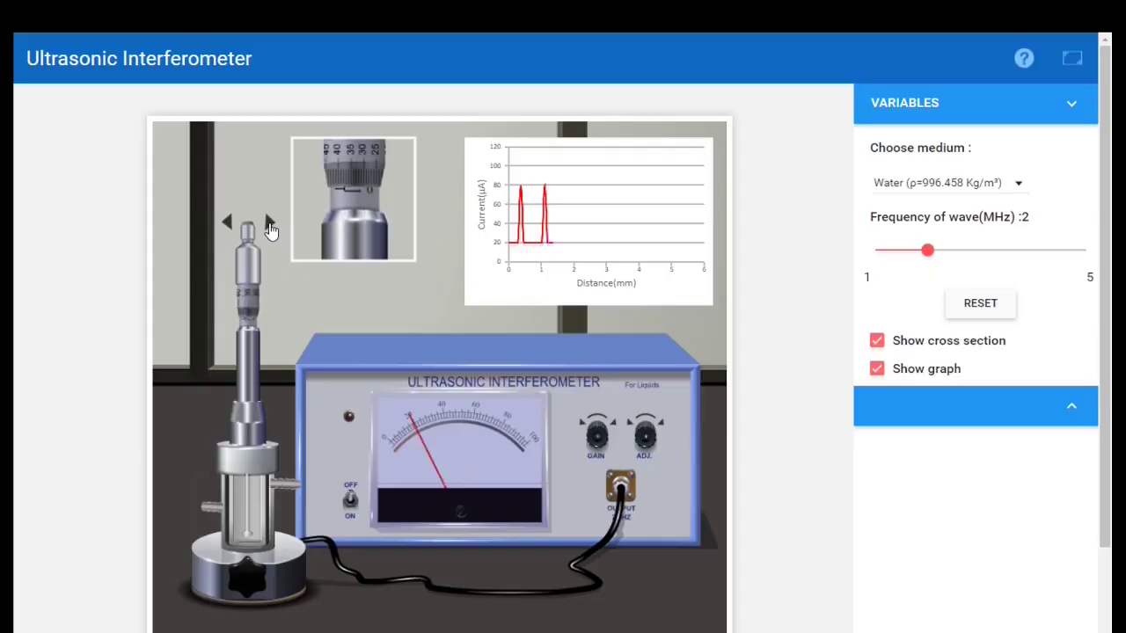
left_click(270, 227)
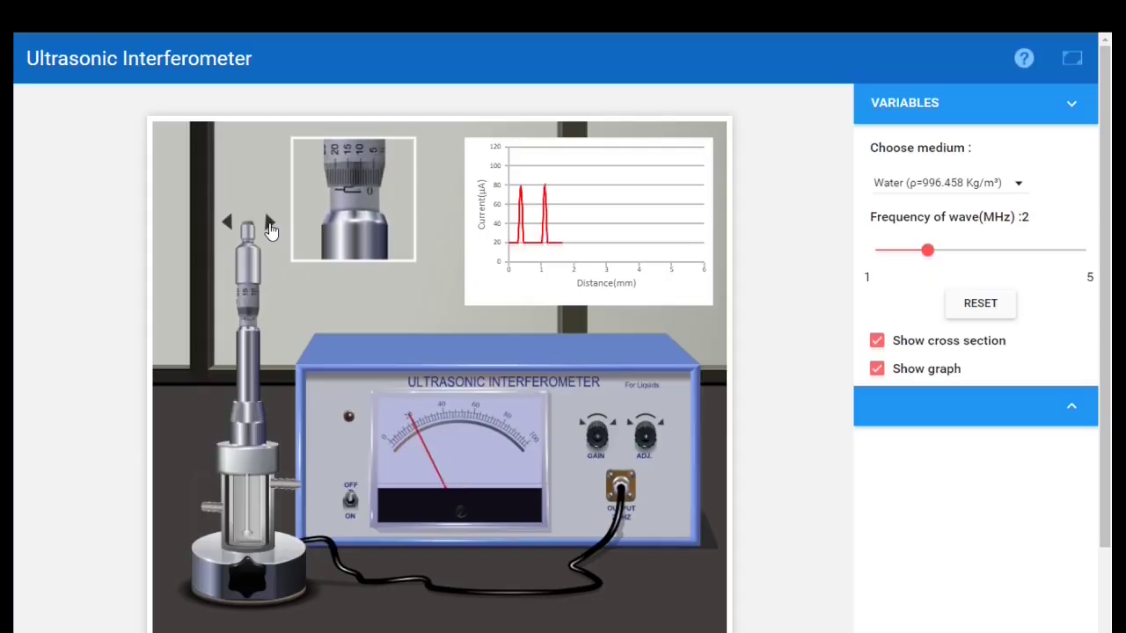
left_click(270, 227)
left_click(270, 227)
left_click(270, 227)
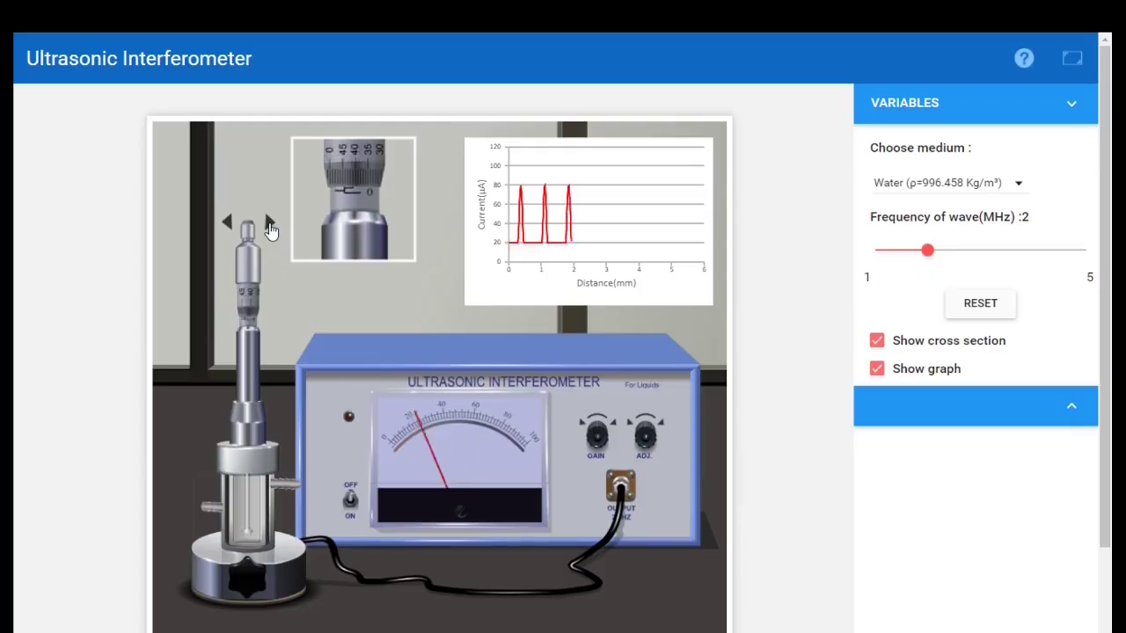
left_click(270, 227)
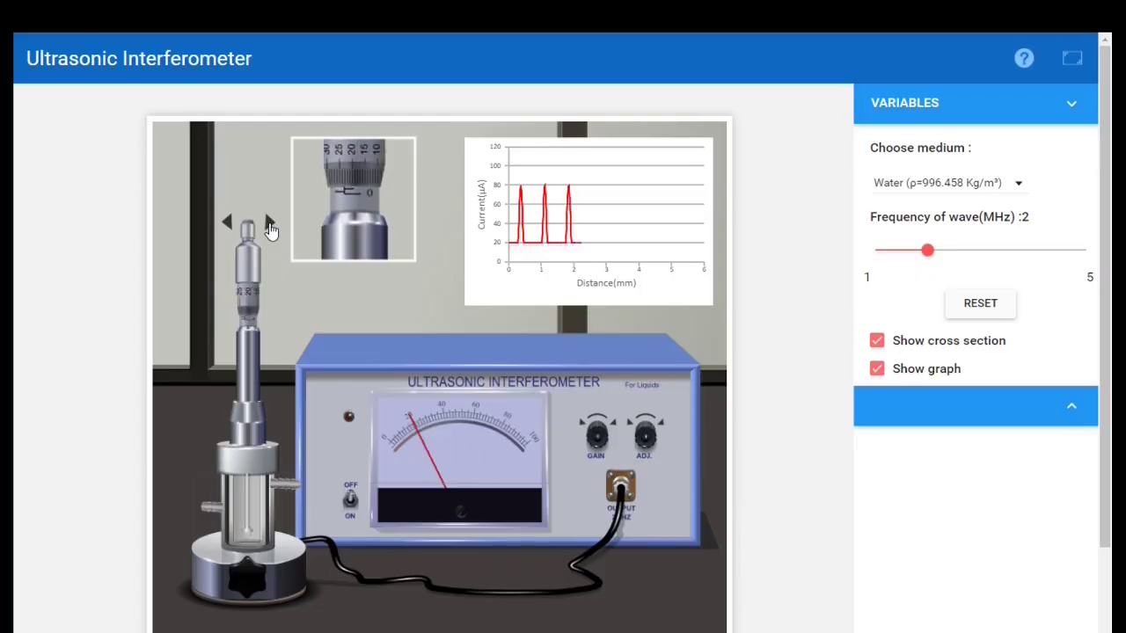
left_click(270, 227)
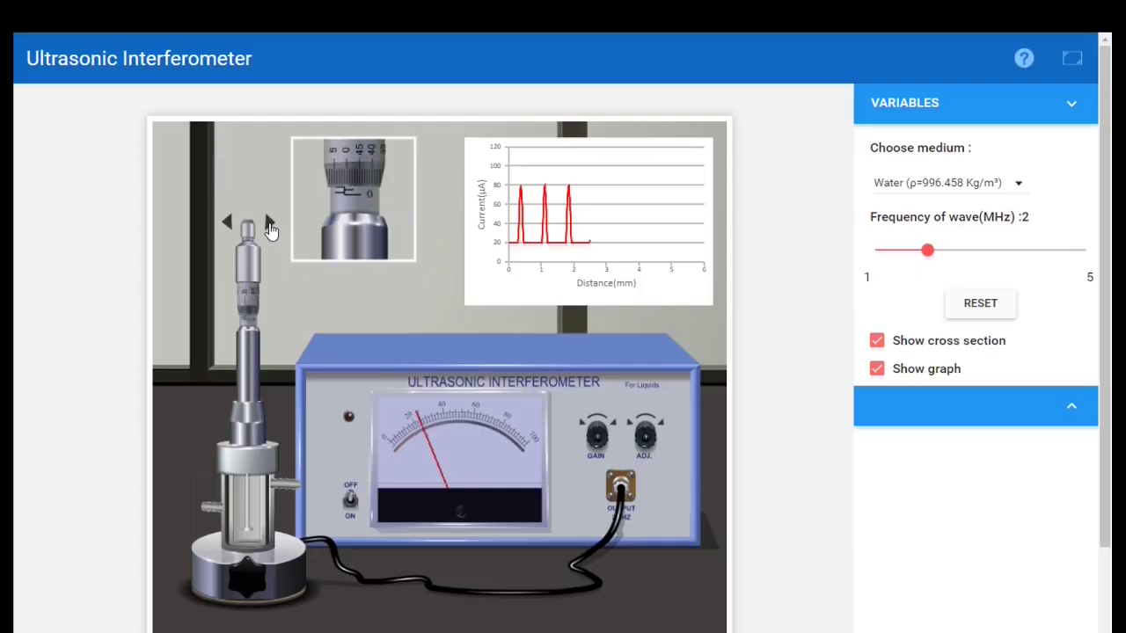
left_click(270, 227)
left_click(270, 227)
left_click(270, 227)
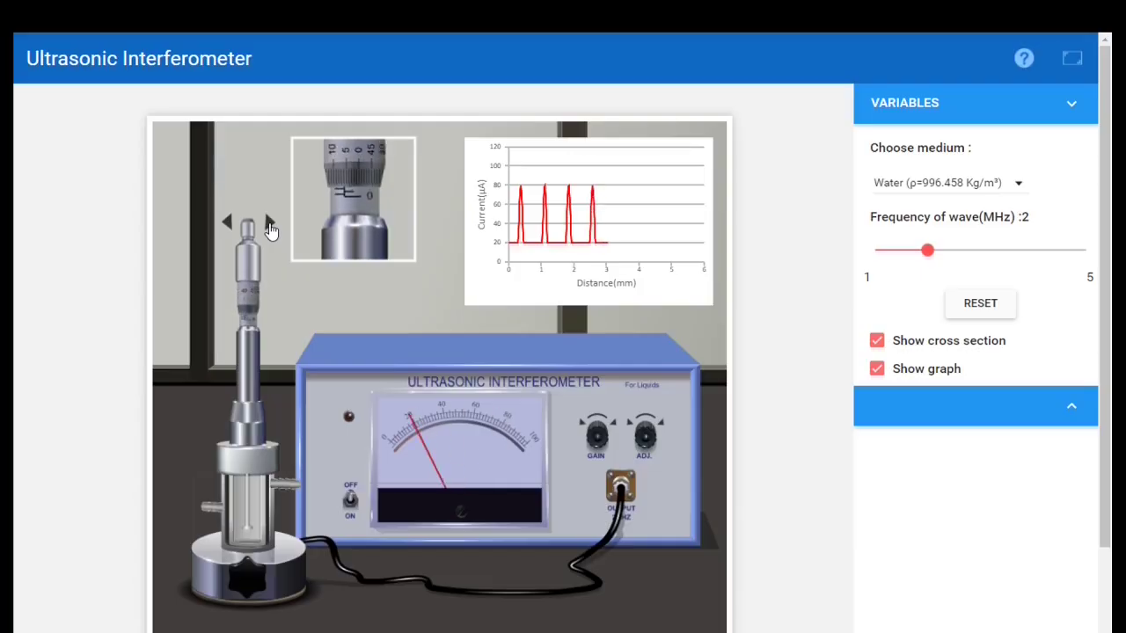
left_click(270, 227)
left_click(270, 226)
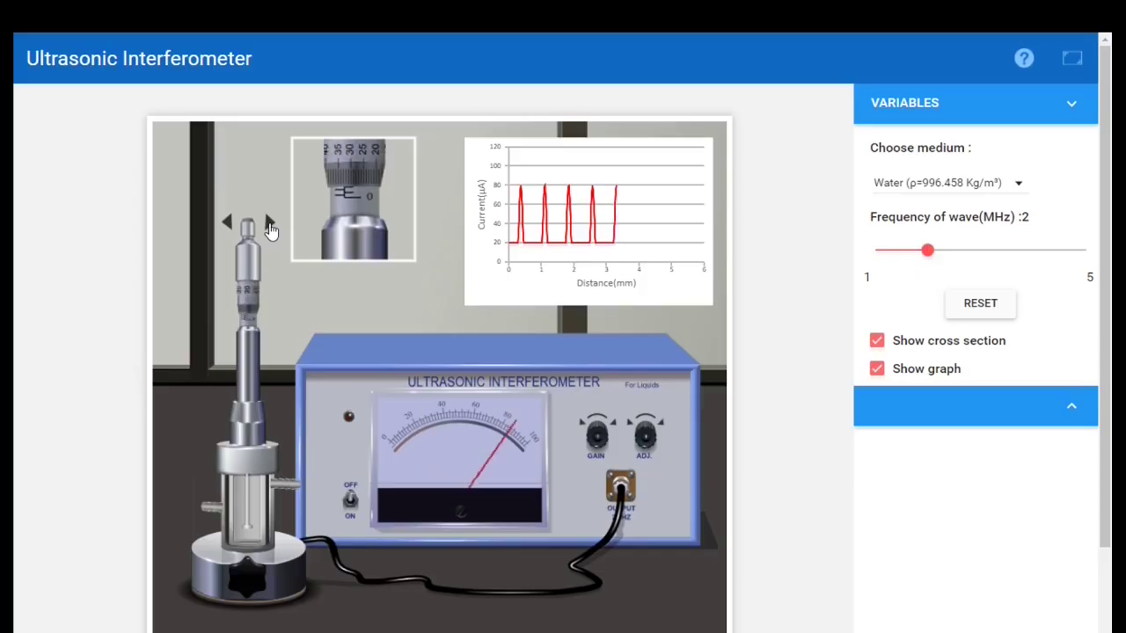
left_click(270, 227)
left_click(270, 227)
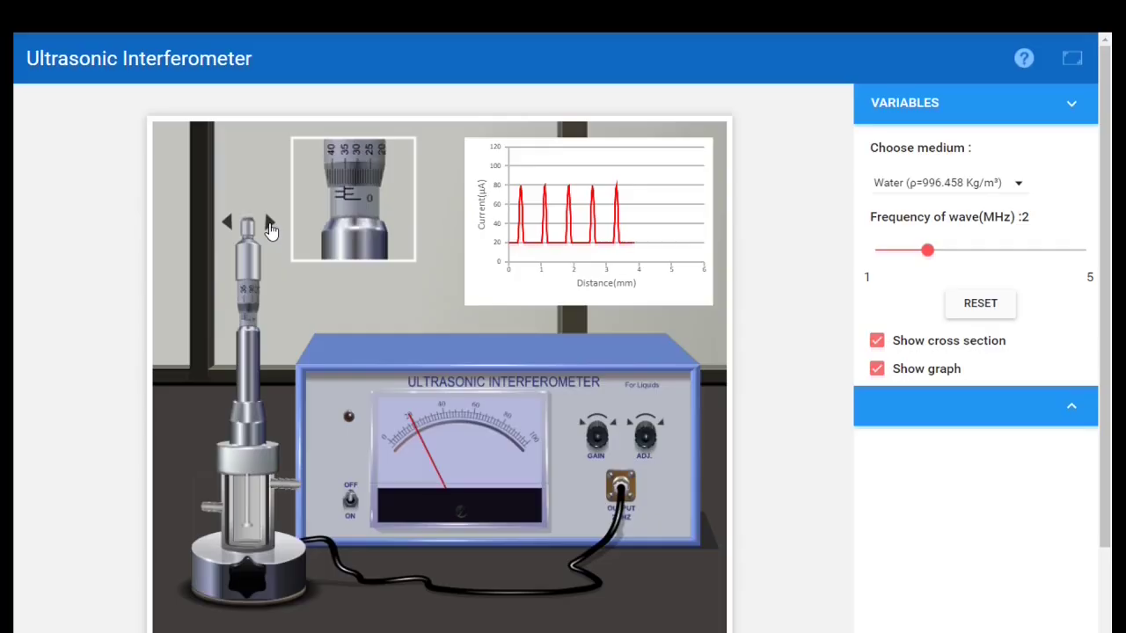
left_click(270, 227)
left_click(270, 226)
left_click(270, 227)
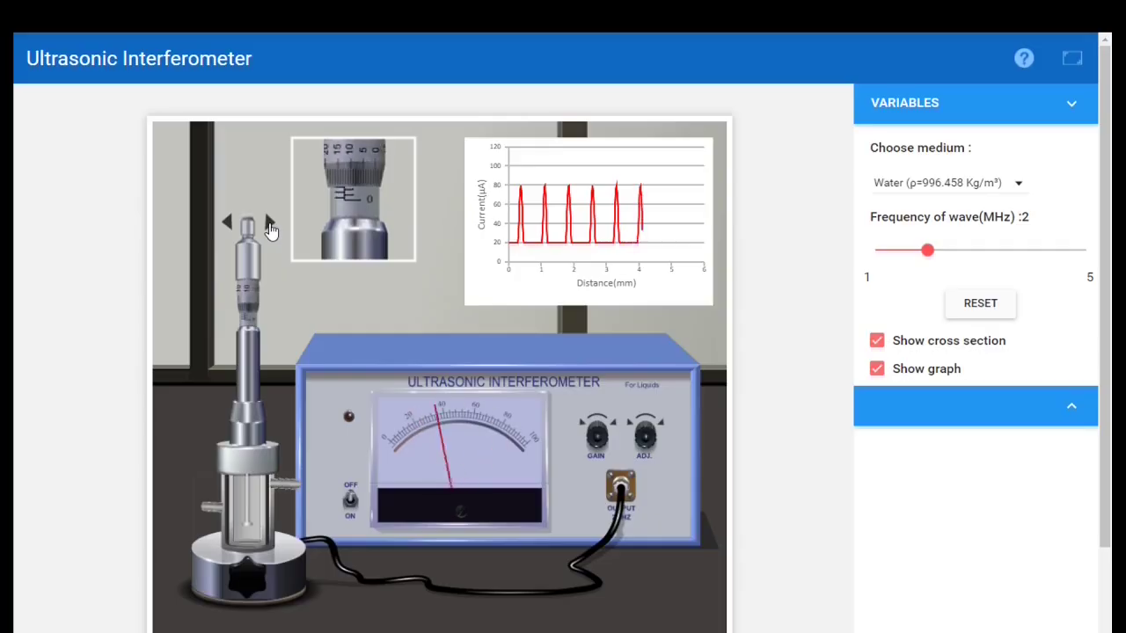
left_click(270, 227)
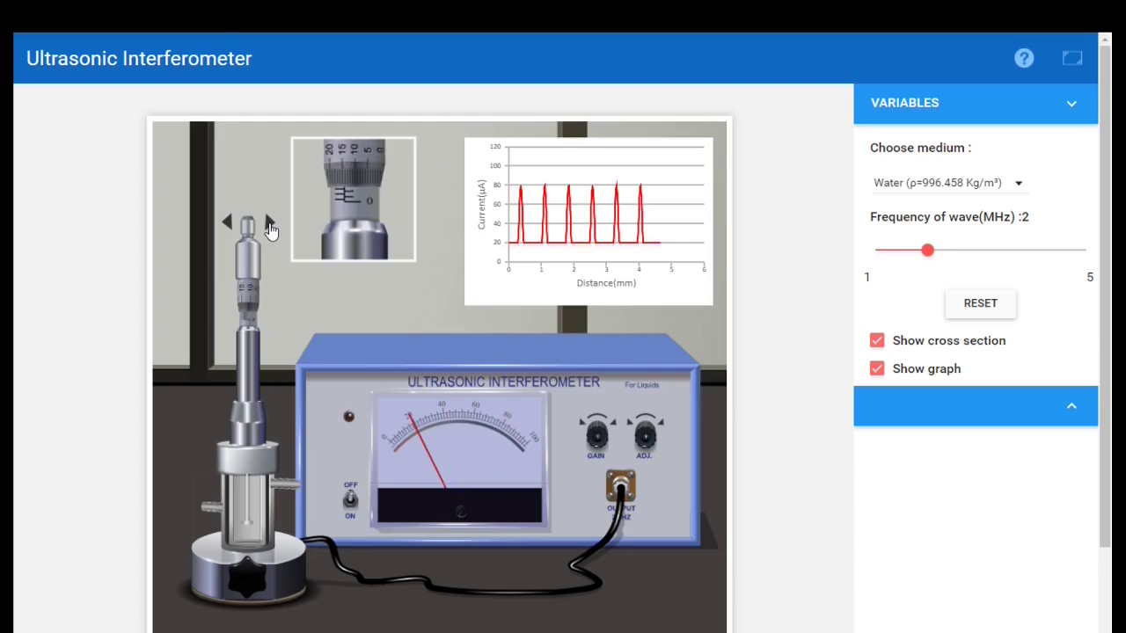
left_click(270, 225)
left_click(270, 225)
left_click(270, 225)
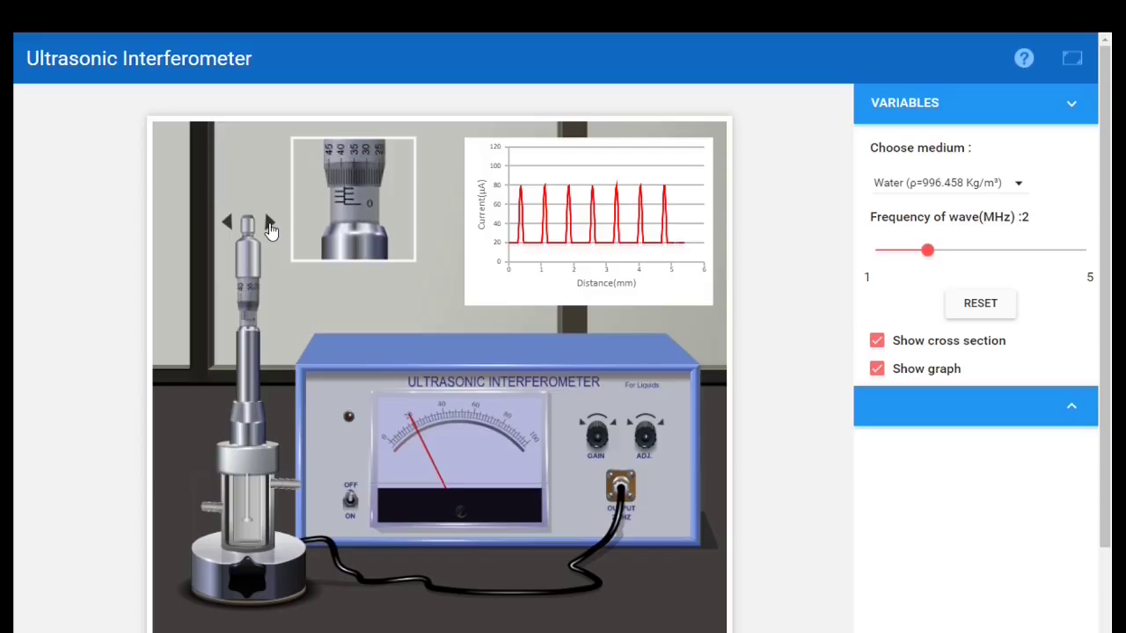
left_click(270, 226)
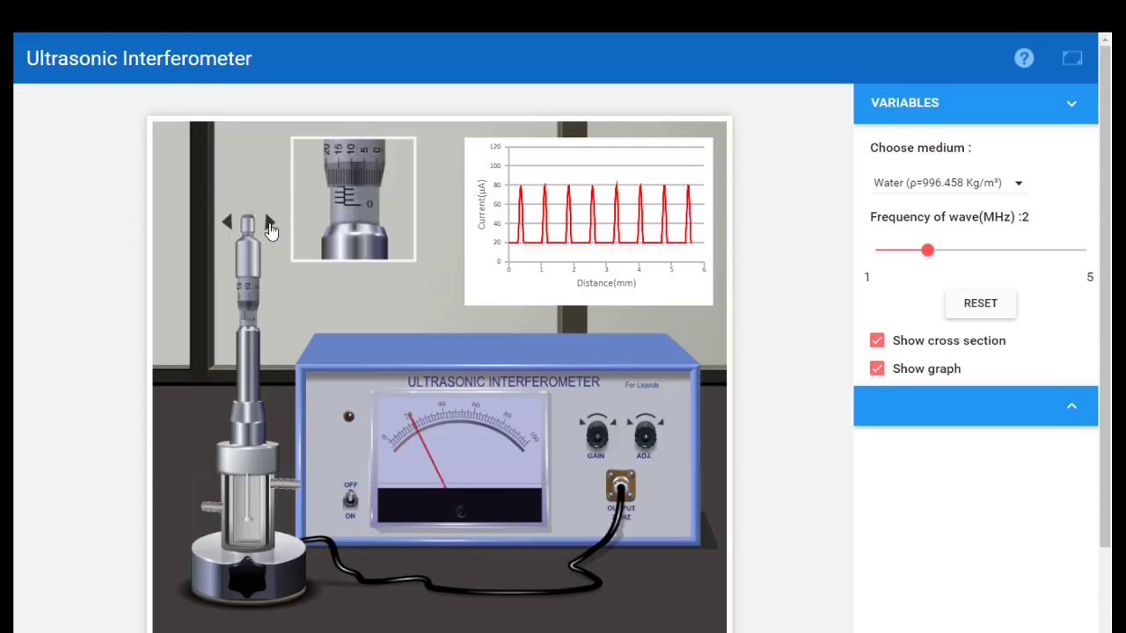
left_click(270, 226)
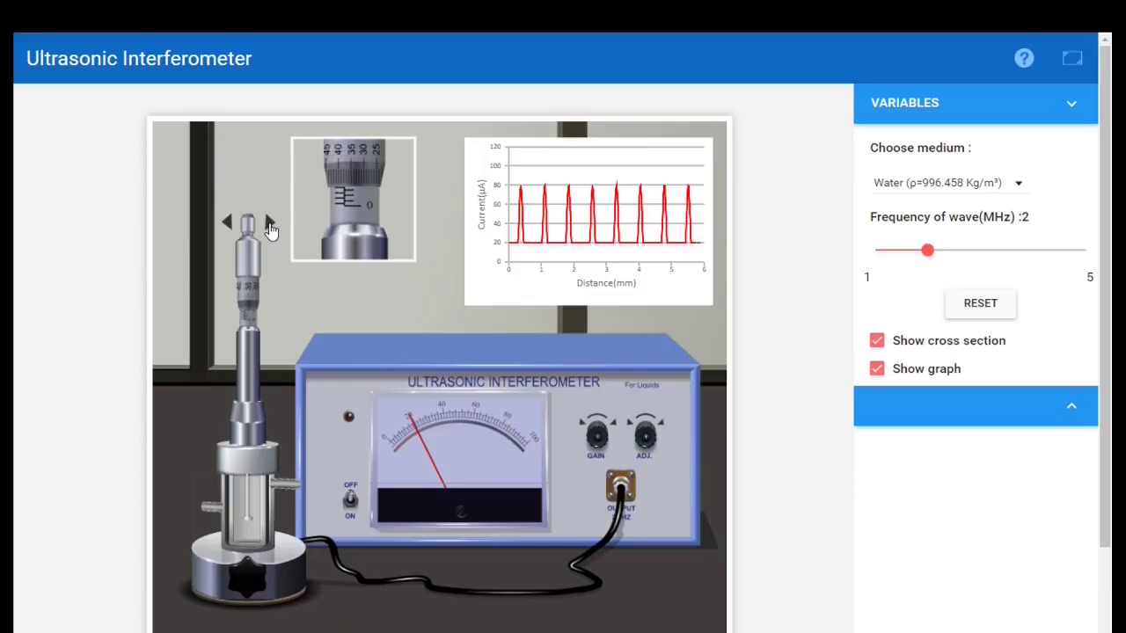
left_click(270, 225)
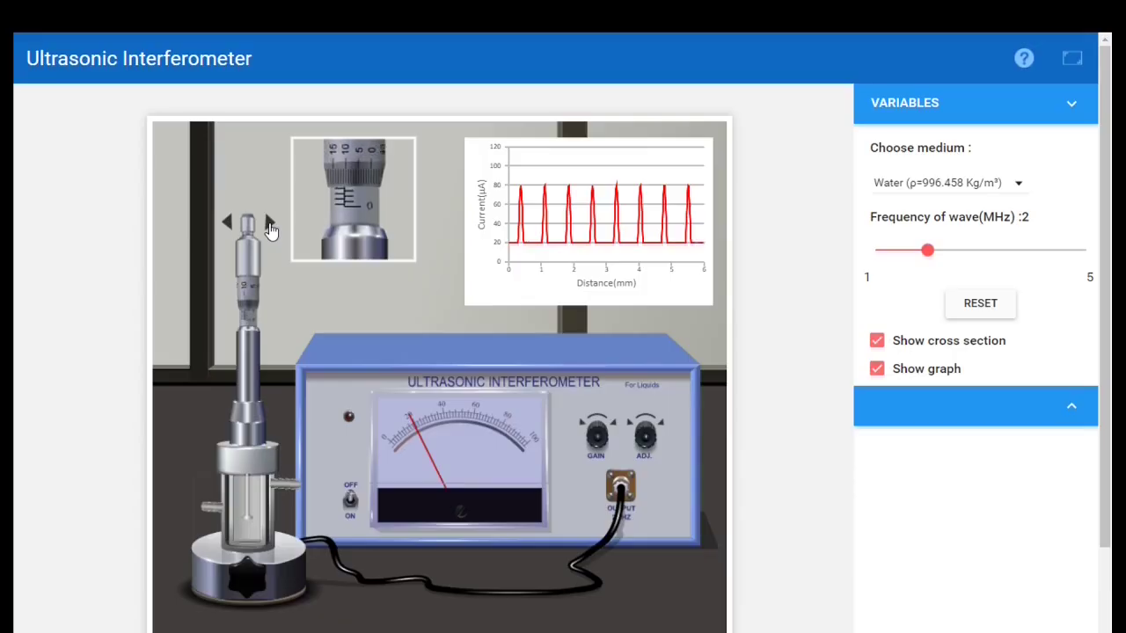
left_click(270, 225)
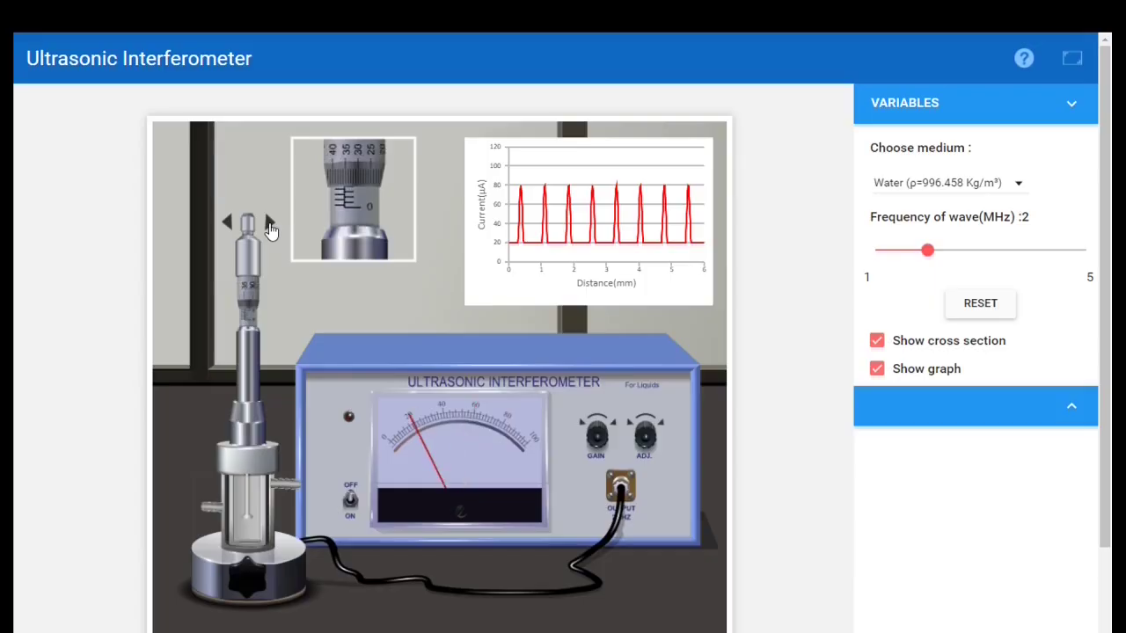
left_click(270, 225)
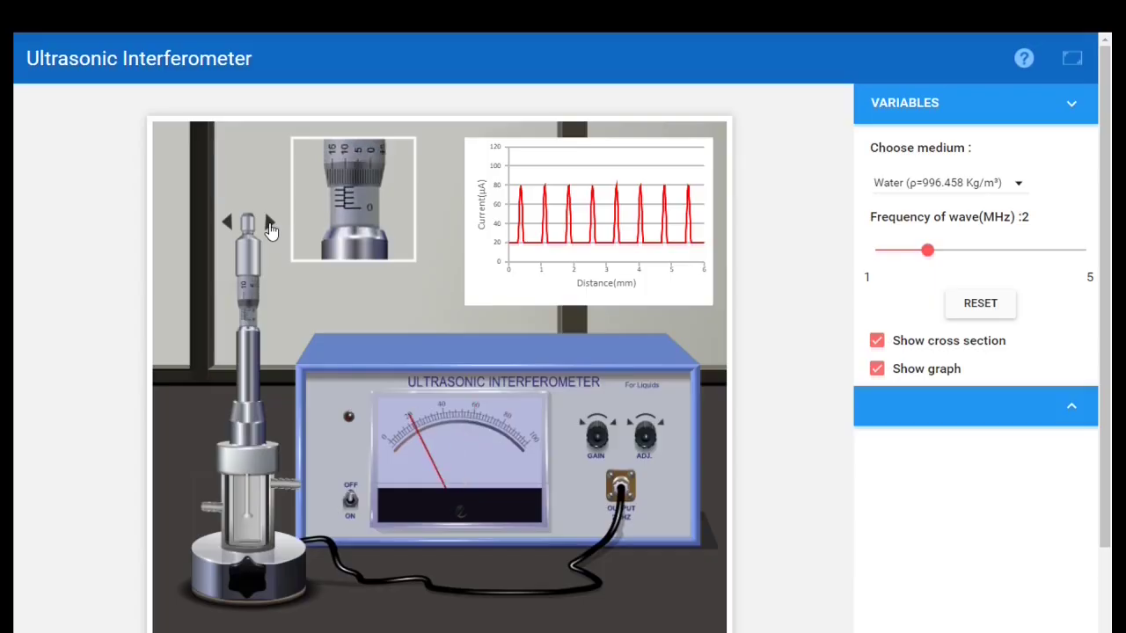
left_click(270, 226)
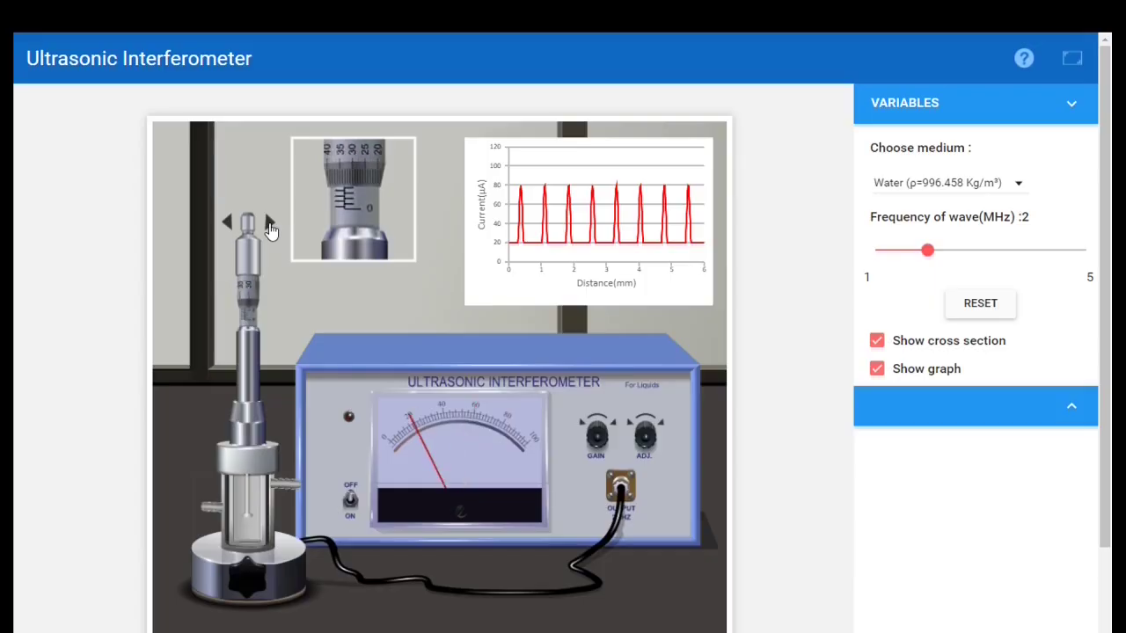
left_click(270, 225)
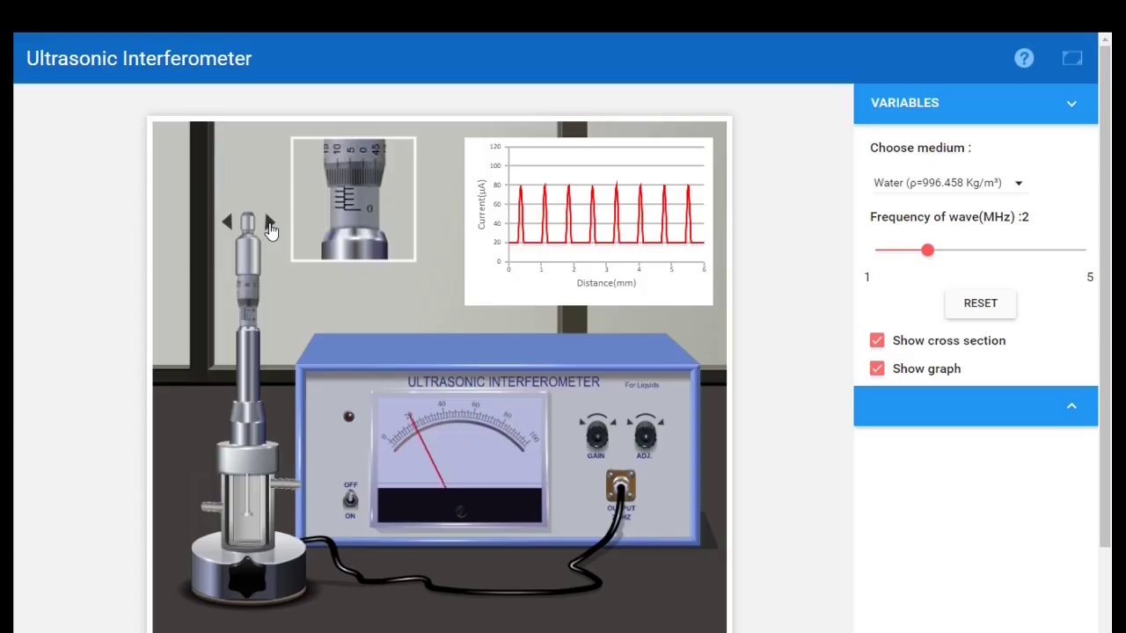
left_click(270, 225)
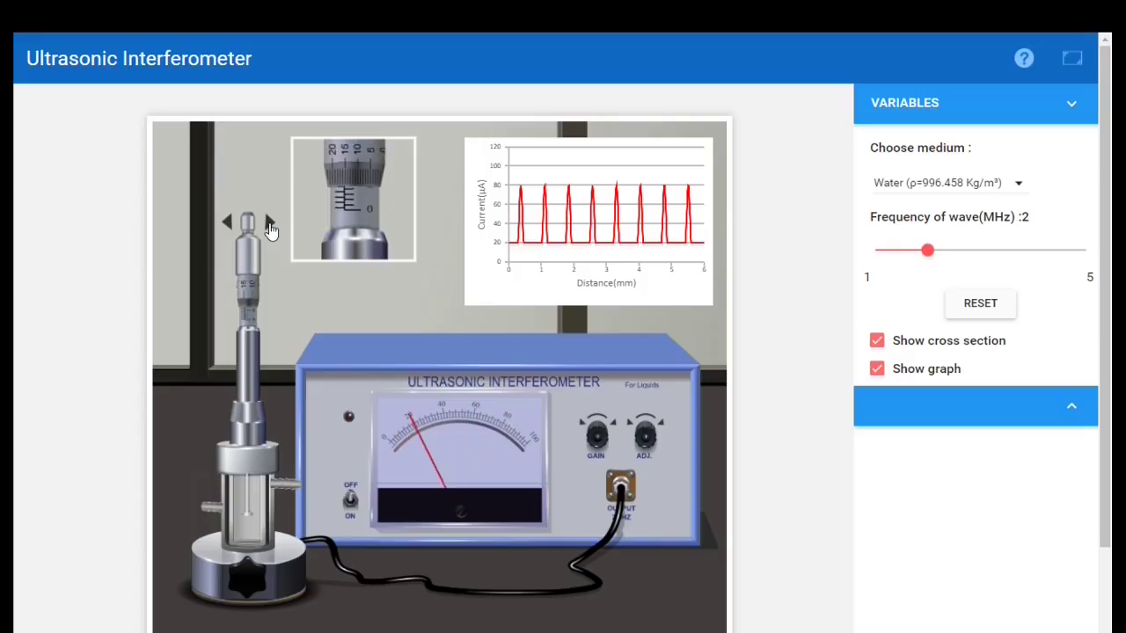
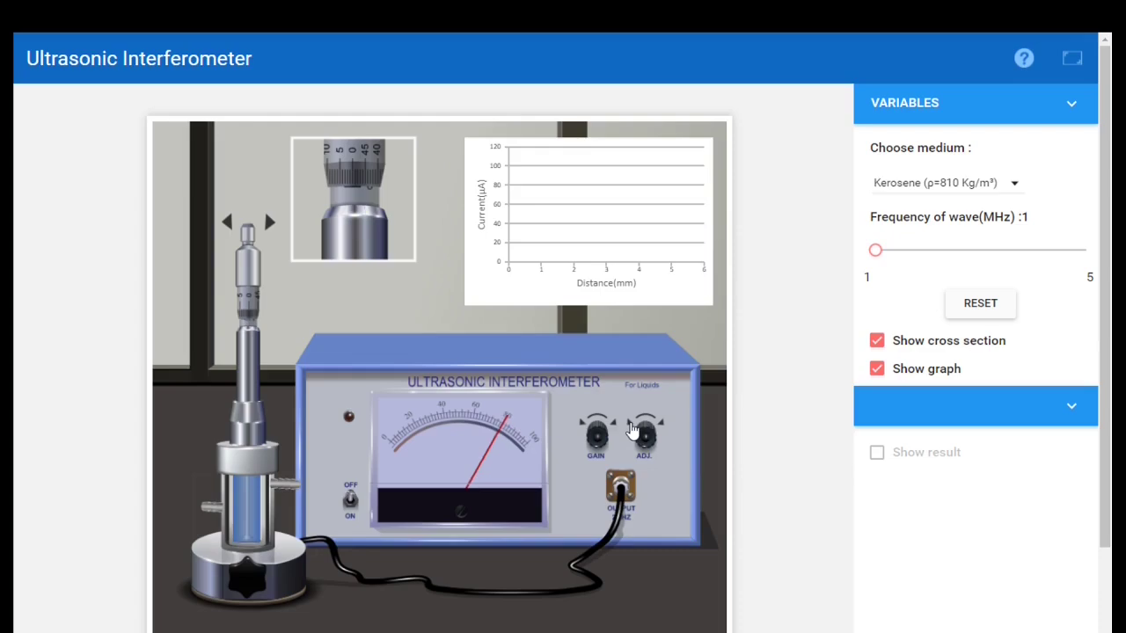
- Lower the gain to a 20 µA meter reading and increase the micrometer distance to the first current maximum at about 0.63 mm
left_click(583, 429)
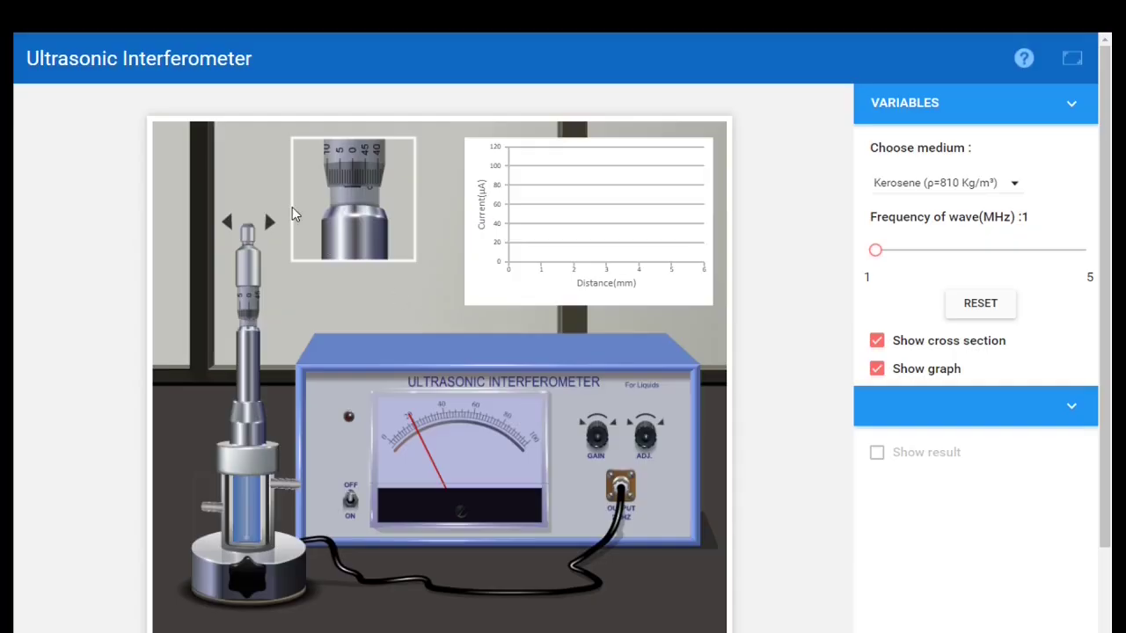
left_click(271, 223)
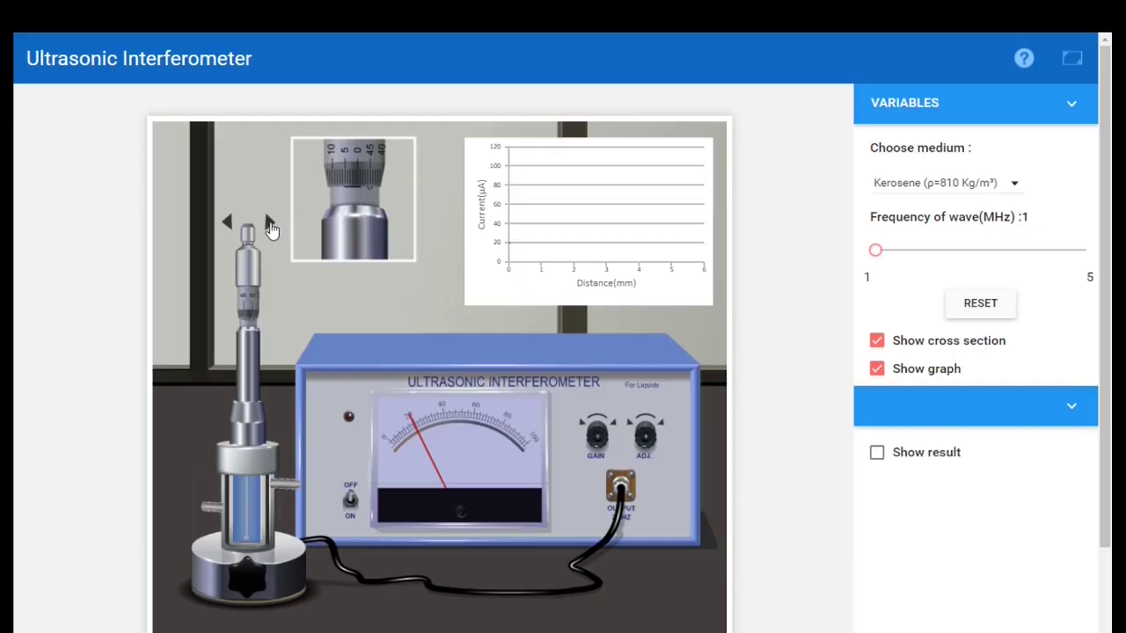
left_click(271, 223)
left_click(271, 225)
left_click(271, 225)
left_click(271, 225)
left_click(271, 225)
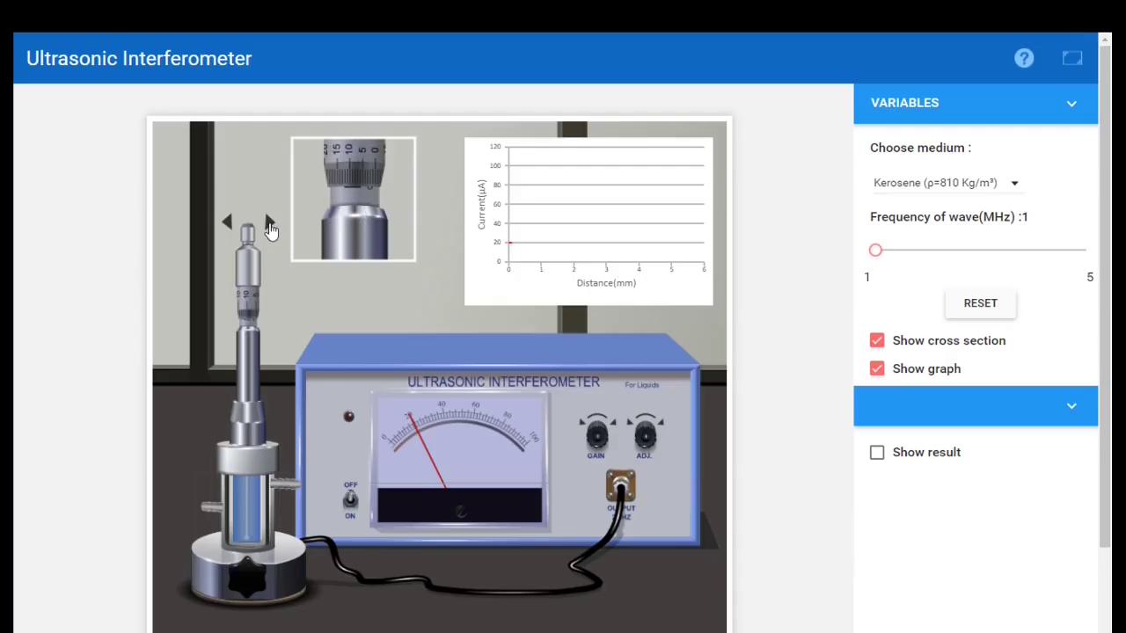
left_click(271, 225)
left_click(271, 225)
left_click(271, 225)
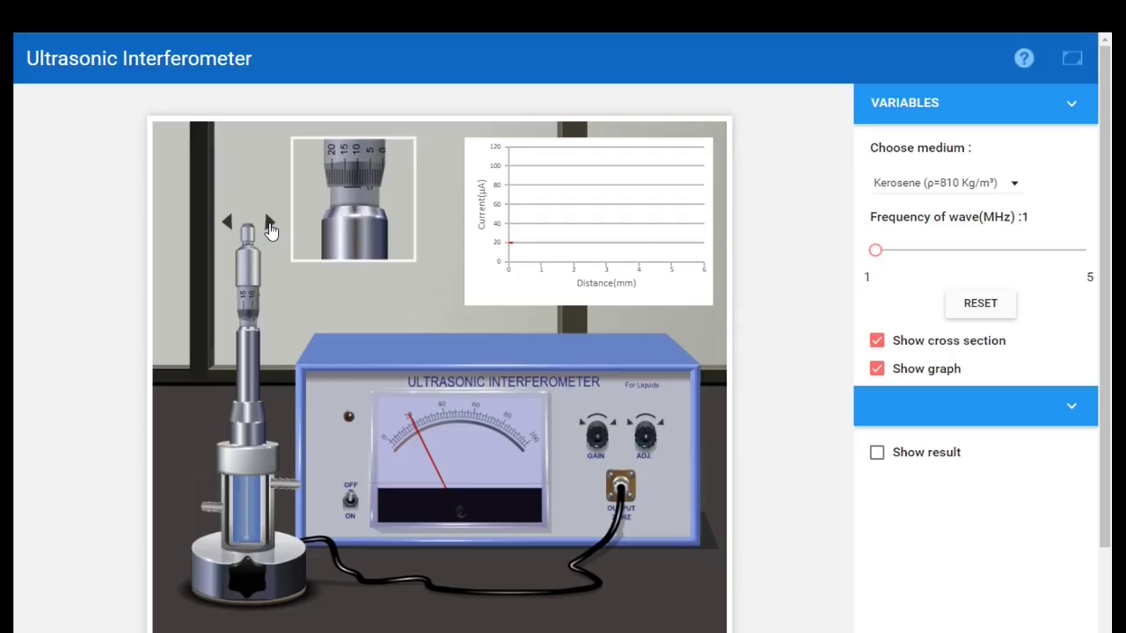
left_click(270, 226)
left_click(271, 225)
left_click(271, 225)
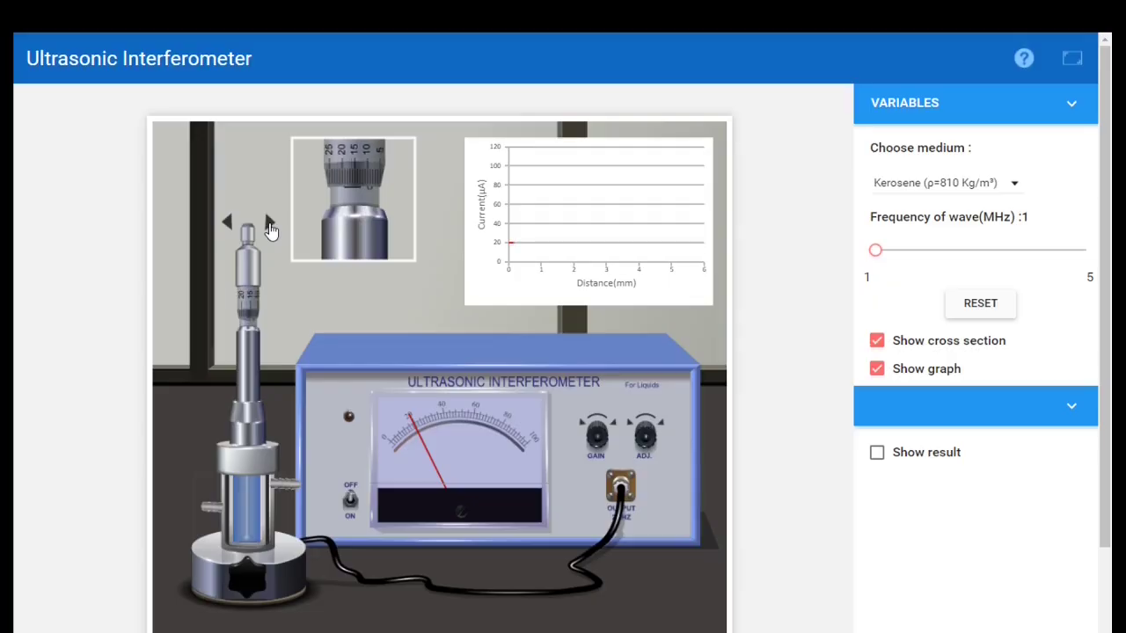
left_click(270, 225)
left_click(270, 225)
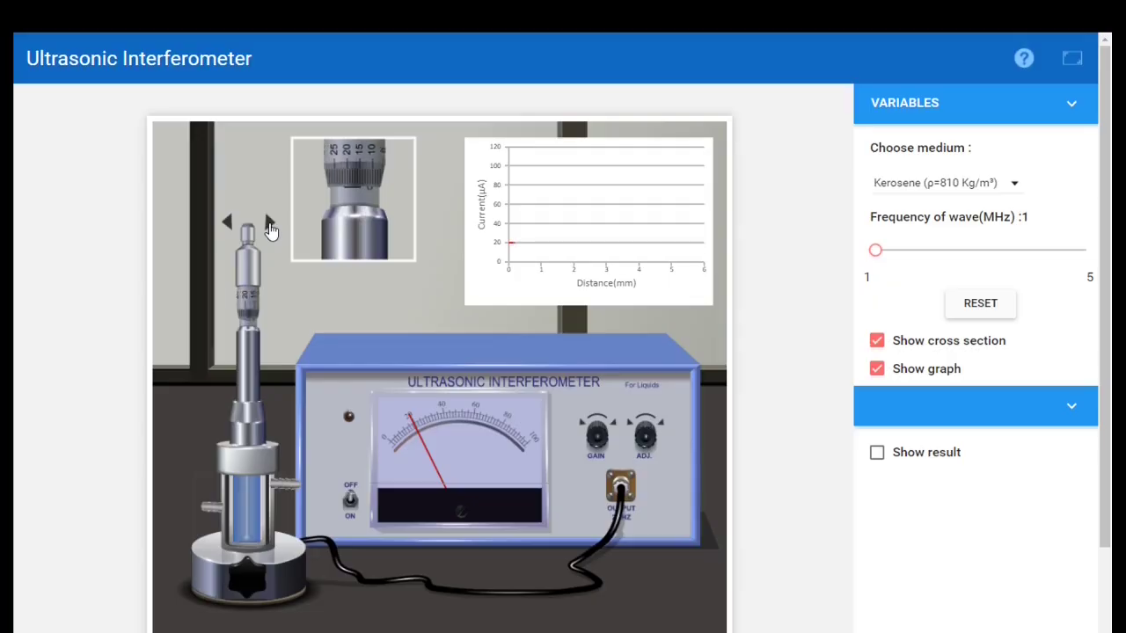
left_click(271, 225)
left_click(271, 225)
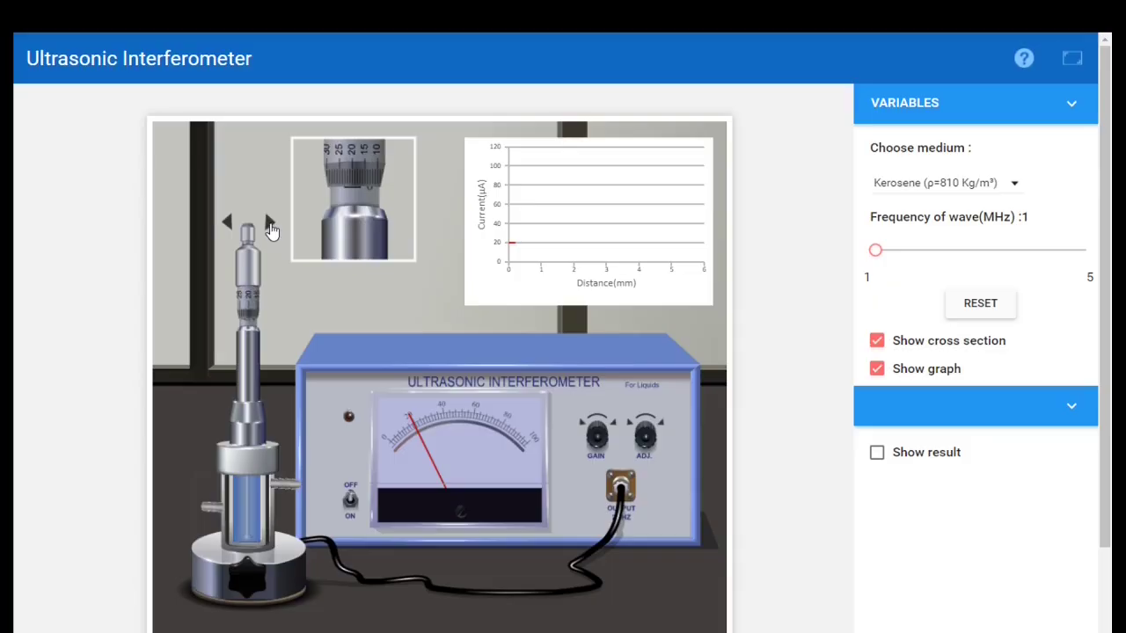
left_click(271, 225)
left_click(271, 225)
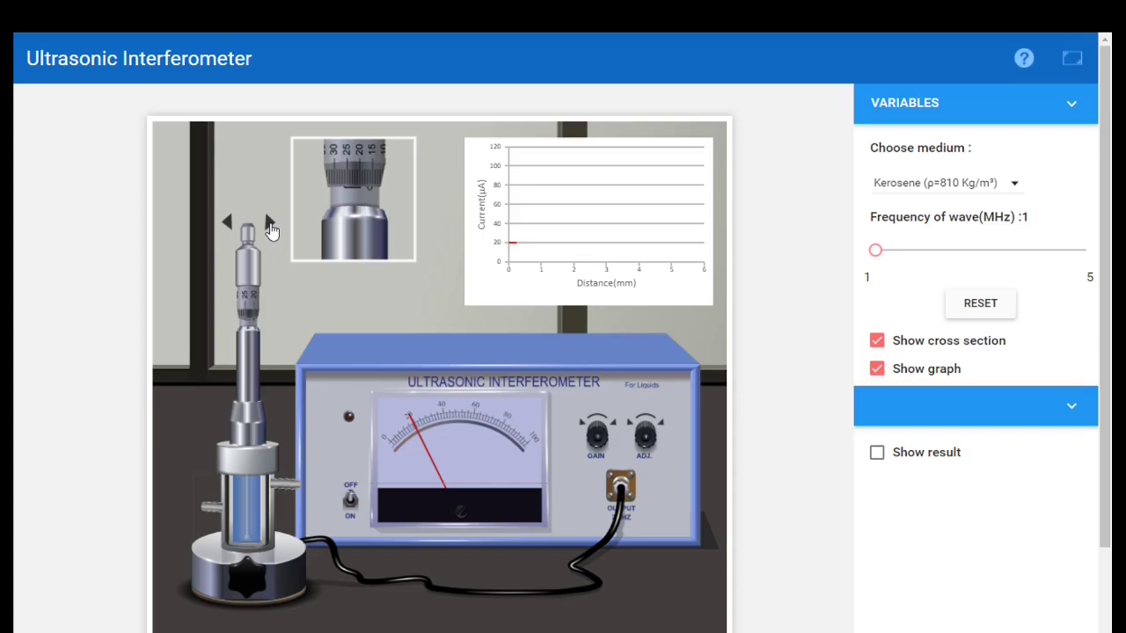
left_click(271, 225)
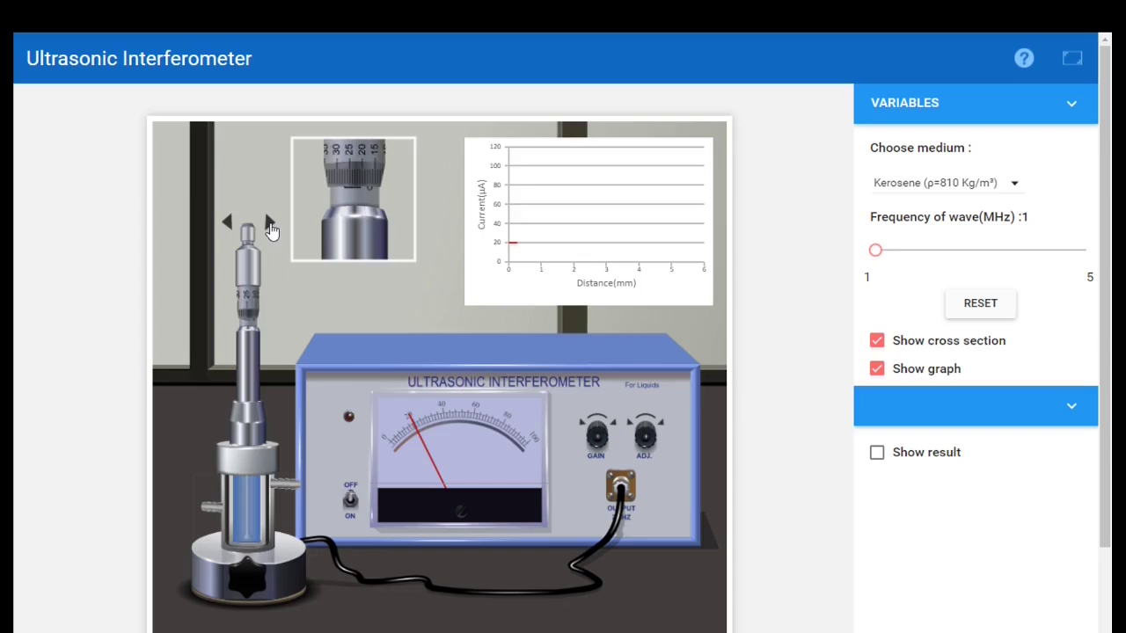
left_click(270, 225)
left_click(271, 226)
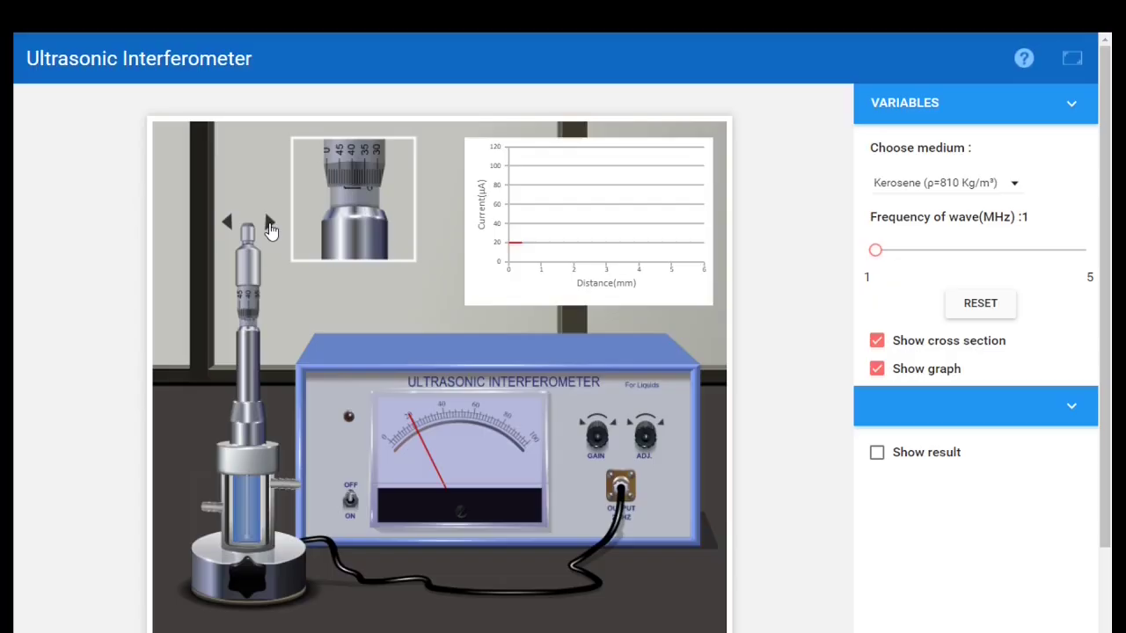
left_click(271, 225)
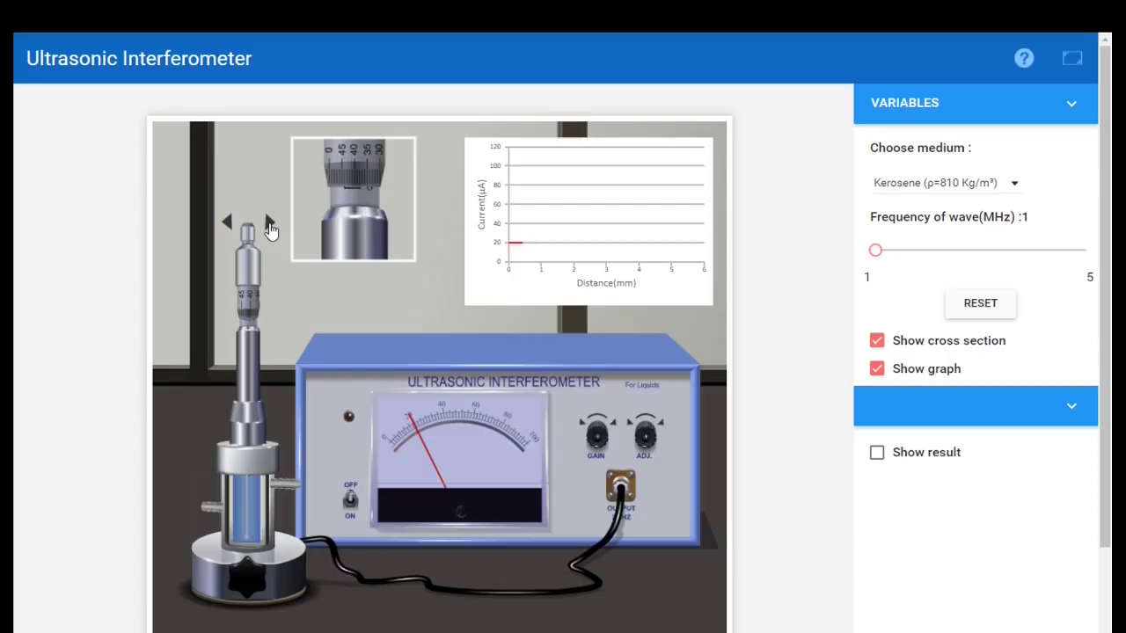
left_click(271, 226)
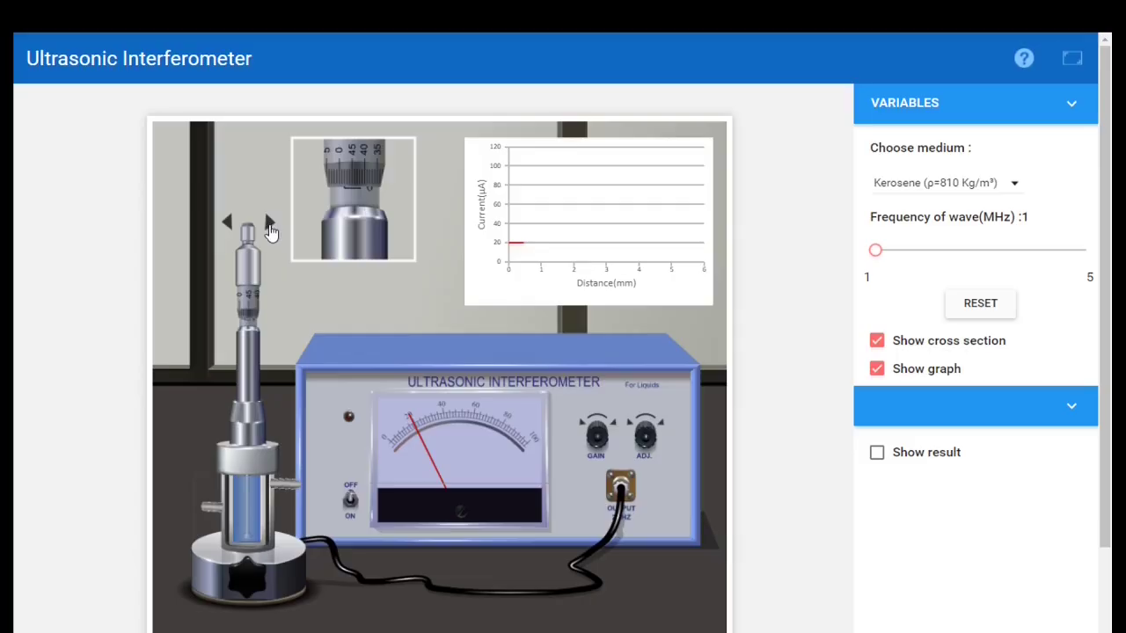
left_click(270, 226)
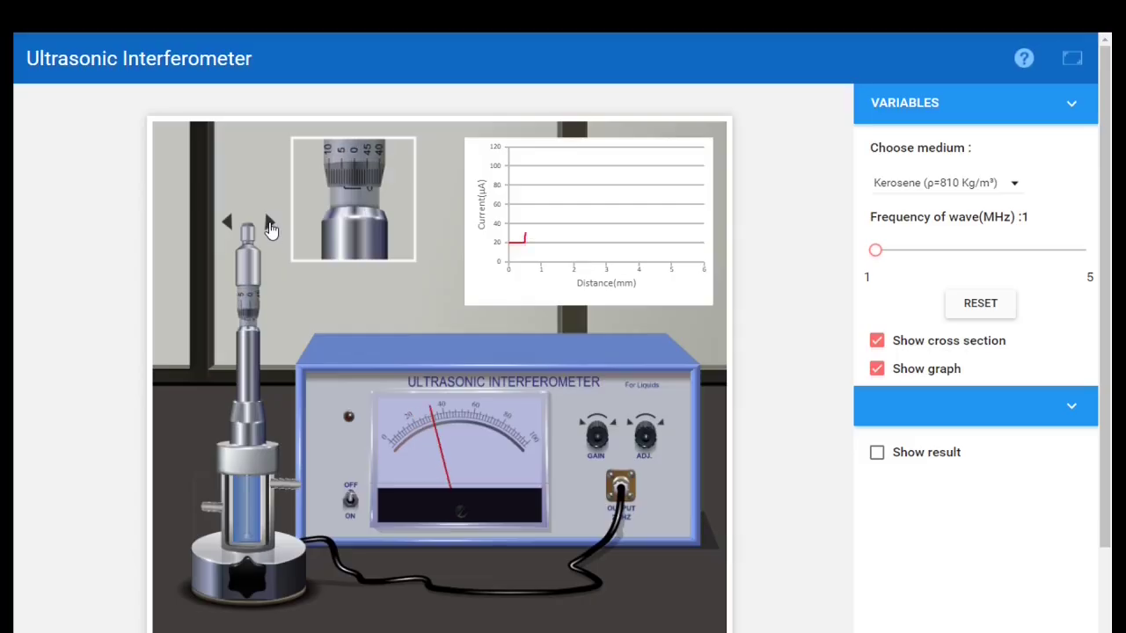
left_click(271, 225)
left_click(270, 226)
left_click(271, 225)
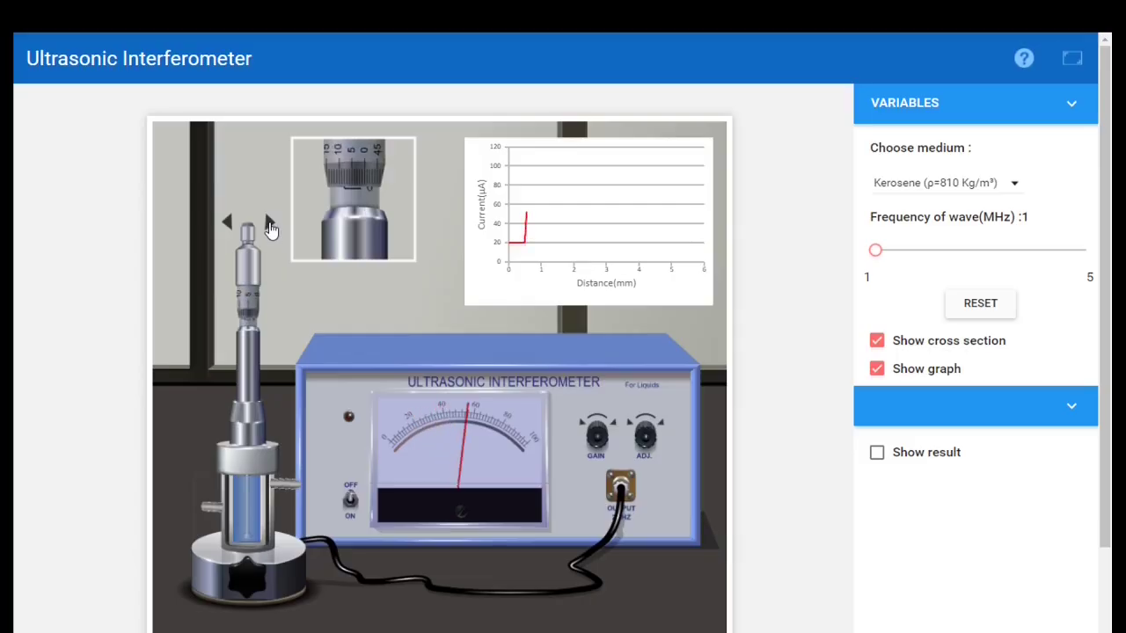
left_click(271, 225)
left_click(270, 225)
left_click(271, 226)
left_click(271, 225)
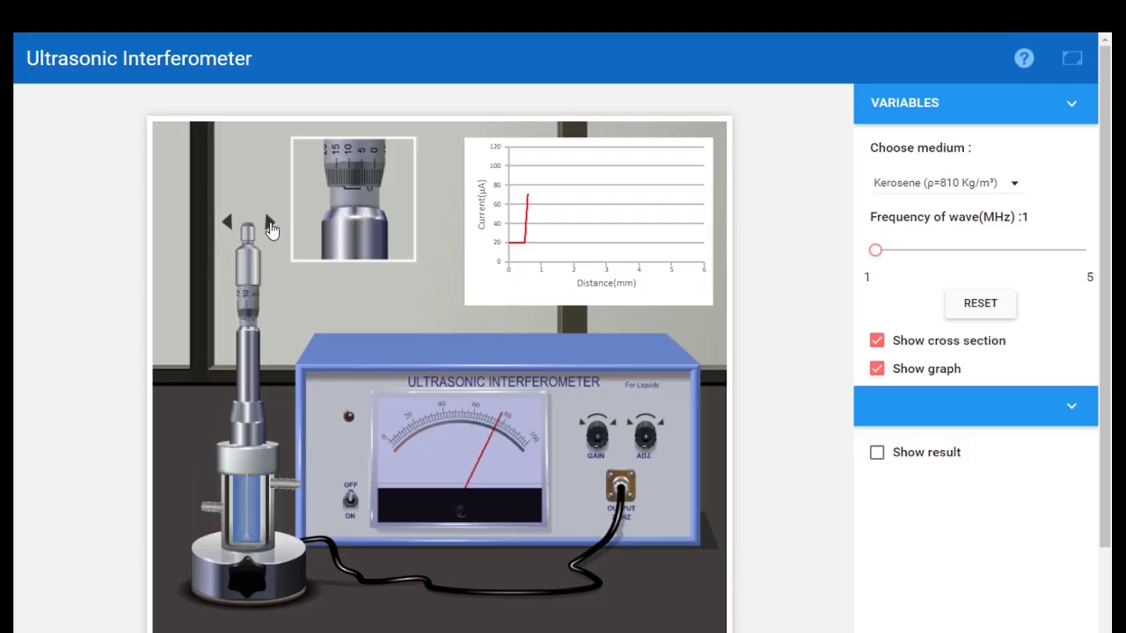
left_click(271, 225)
left_click(271, 225)
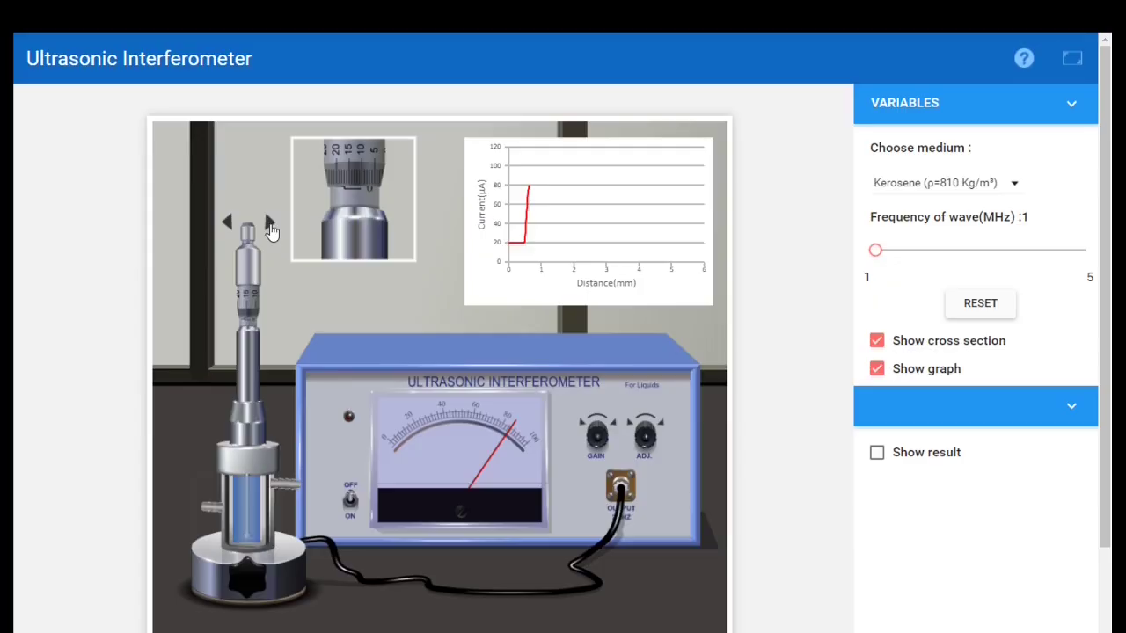
- Continue increasing the micrometer distance past 6 mm to plot kerosene's current maxima across the graph's full range
left_click(270, 224)
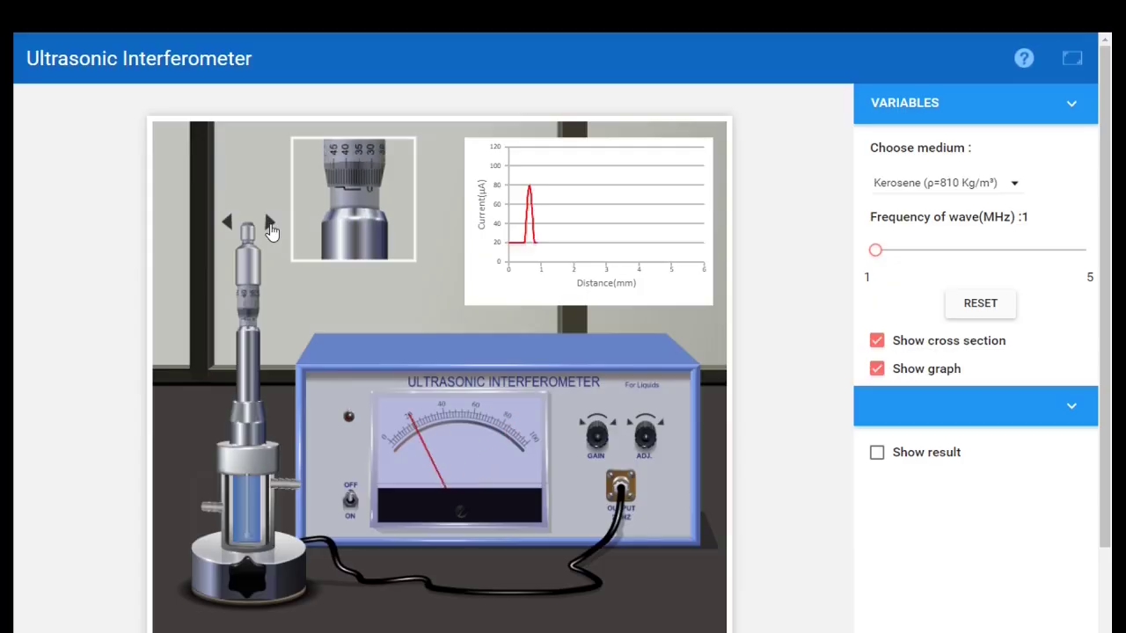
left_click_drag(270, 224, 270, 224)
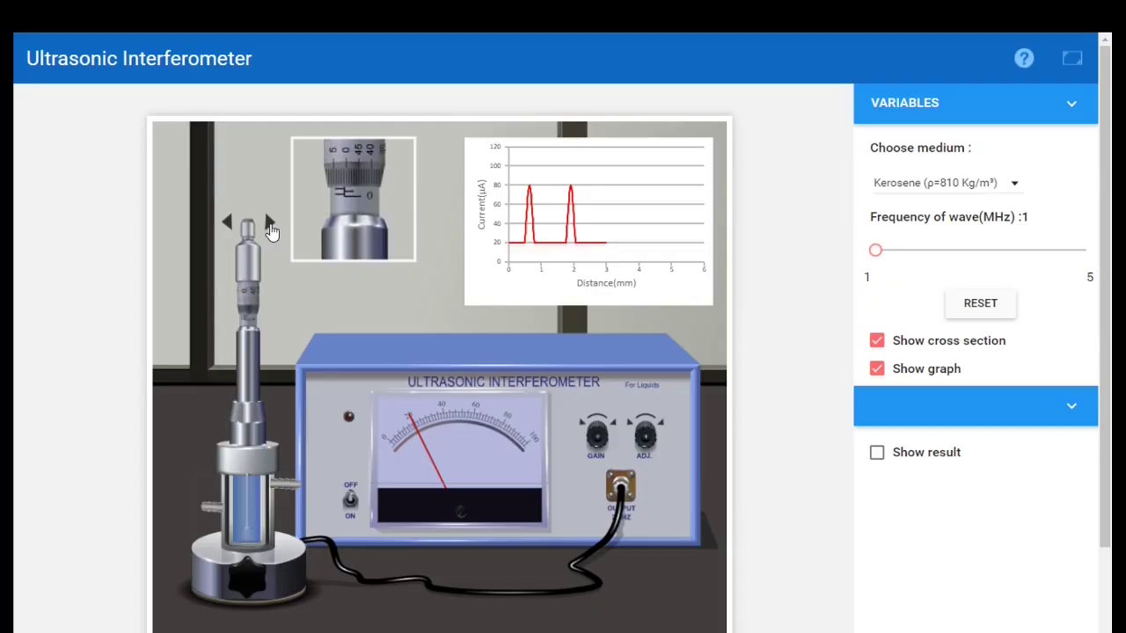
left_click_drag(270, 224, 270, 224)
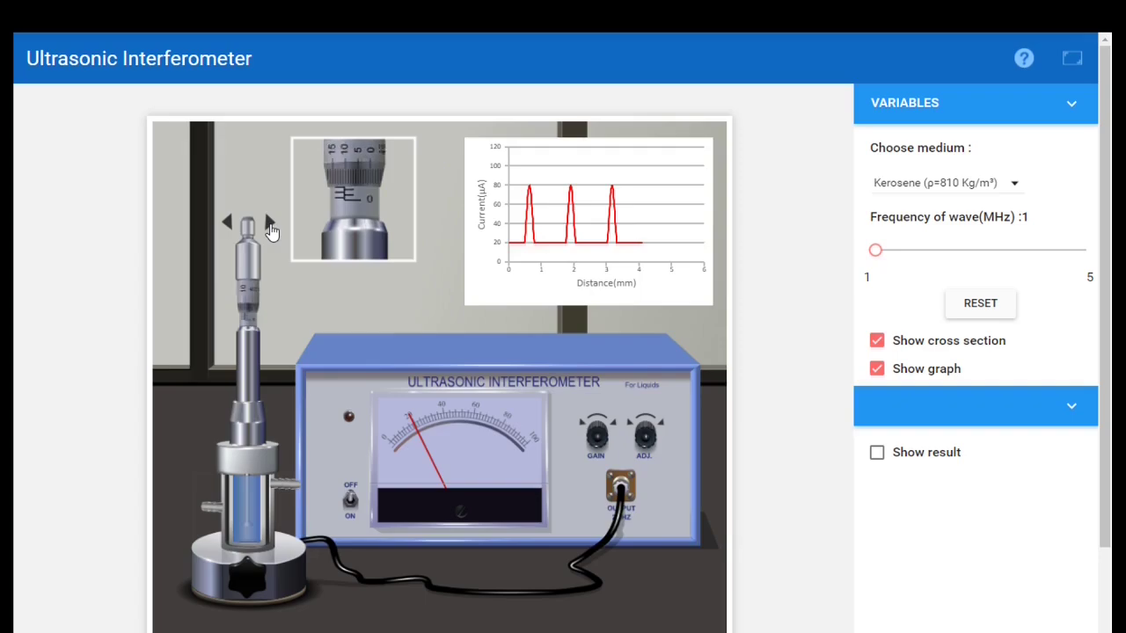
left_click_drag(270, 224, 270, 224)
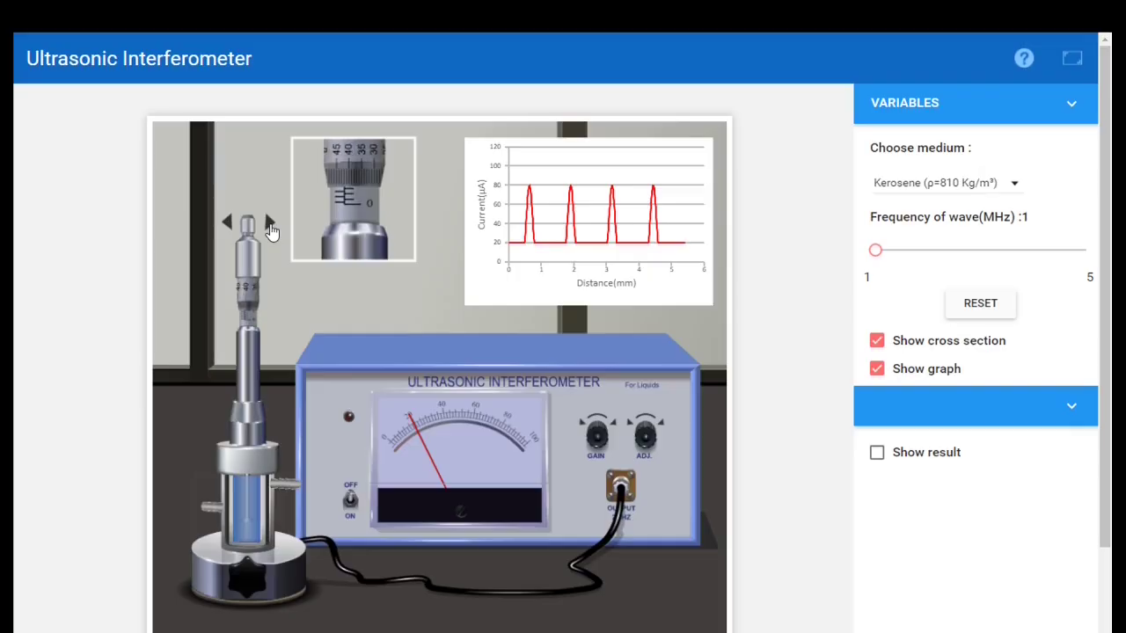
left_click_drag(270, 224, 270, 224)
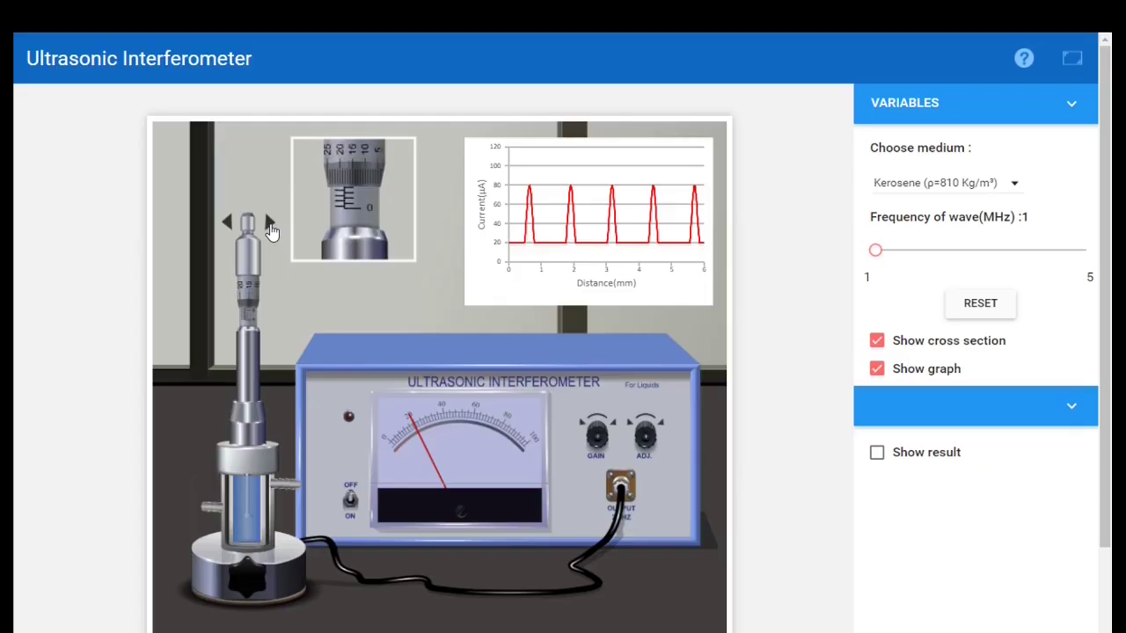
left_click_drag(270, 225, 270, 225)
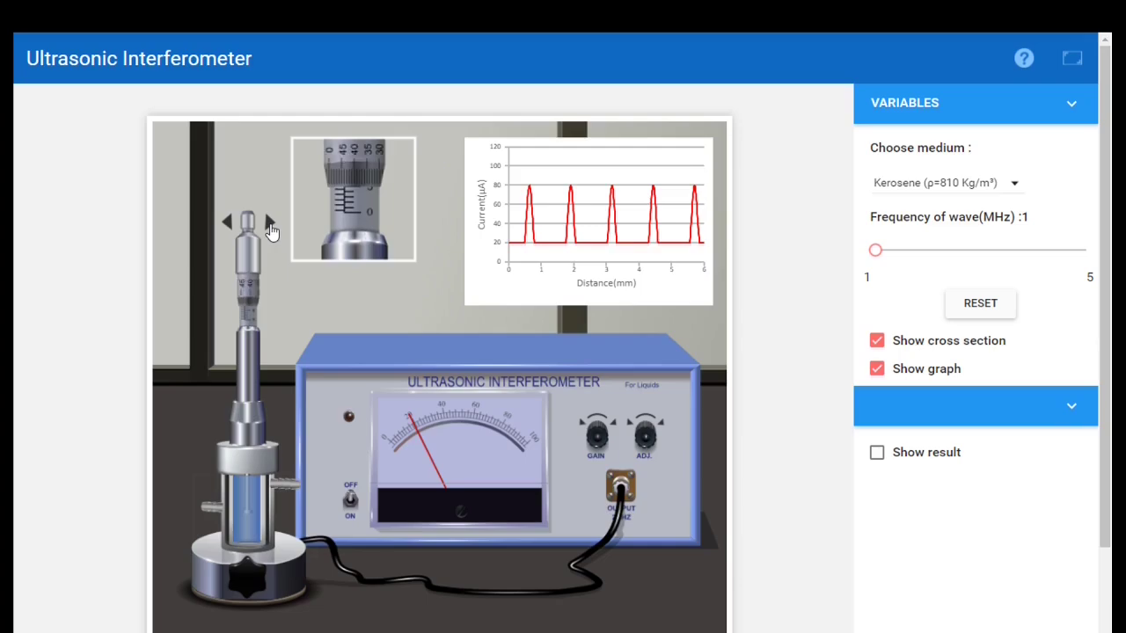
left_click_drag(270, 224, 270, 224)
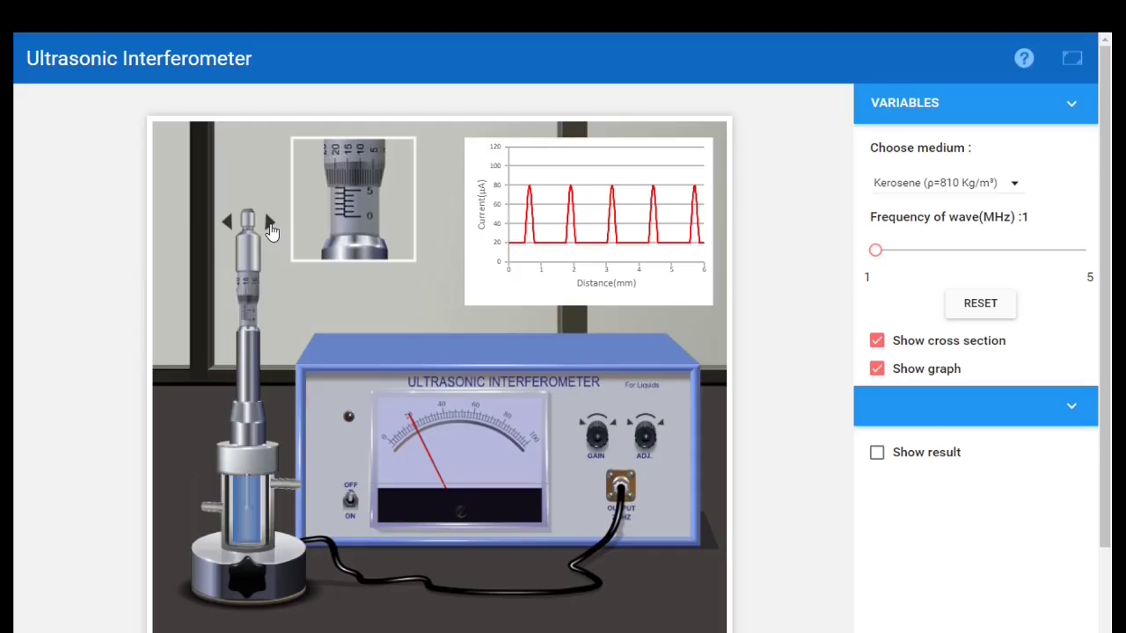
left_click_drag(270, 224, 270, 224)
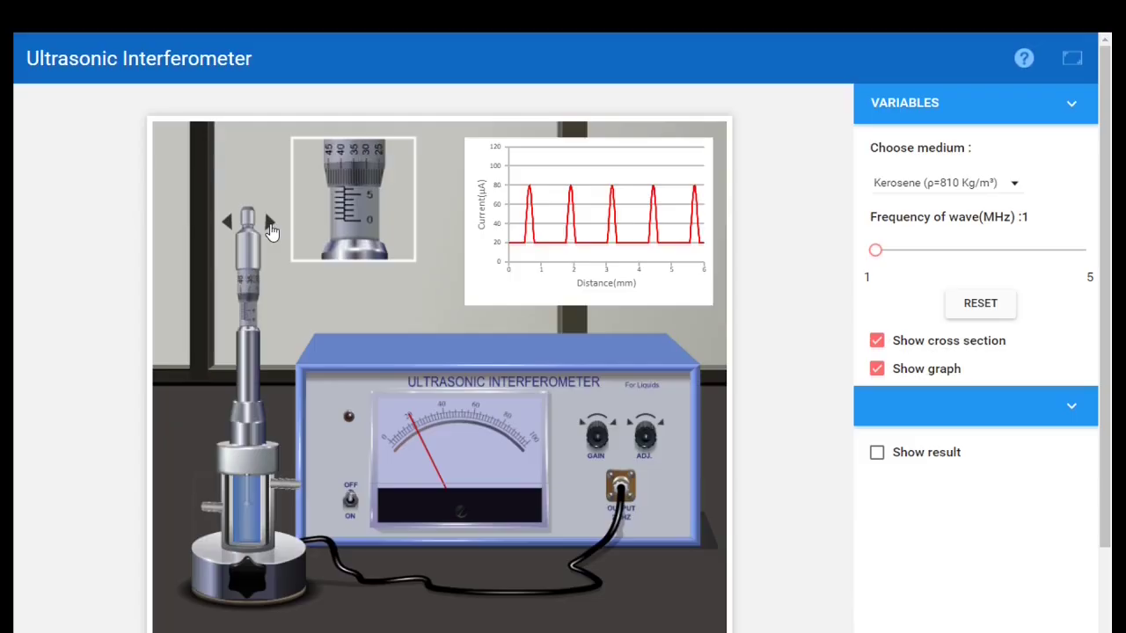
left_click_drag(272, 229, 272, 229)
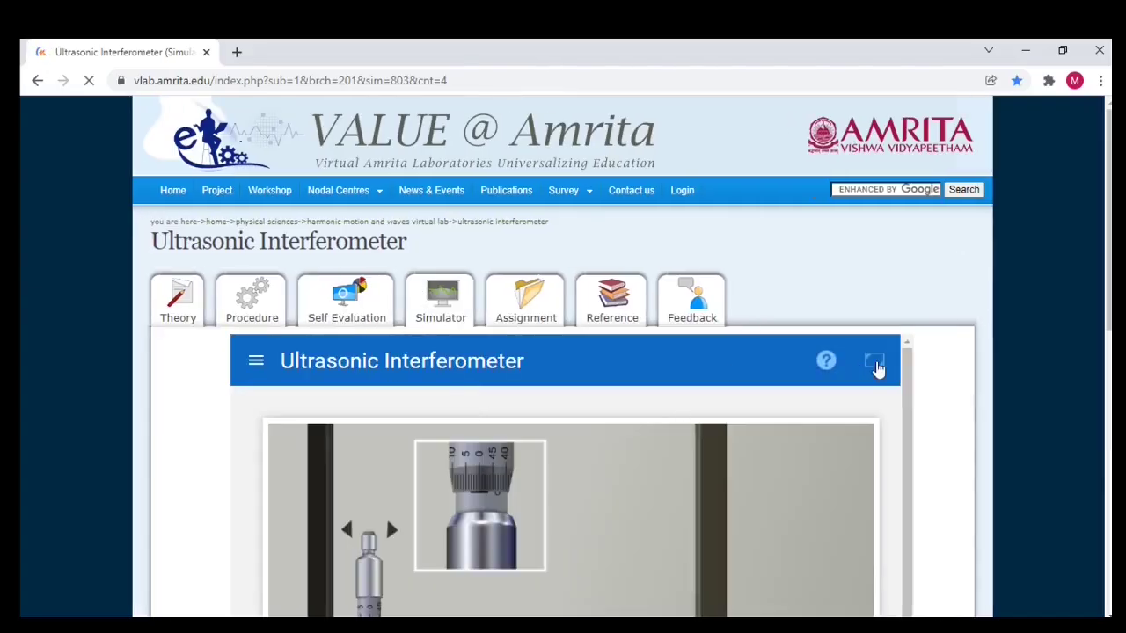
- Expand the simulator to full screen and set the medium to Castor Oil (ρ=956.14 Kg/m³) with a wave frequency of 4 MHz
left_click(875, 362)
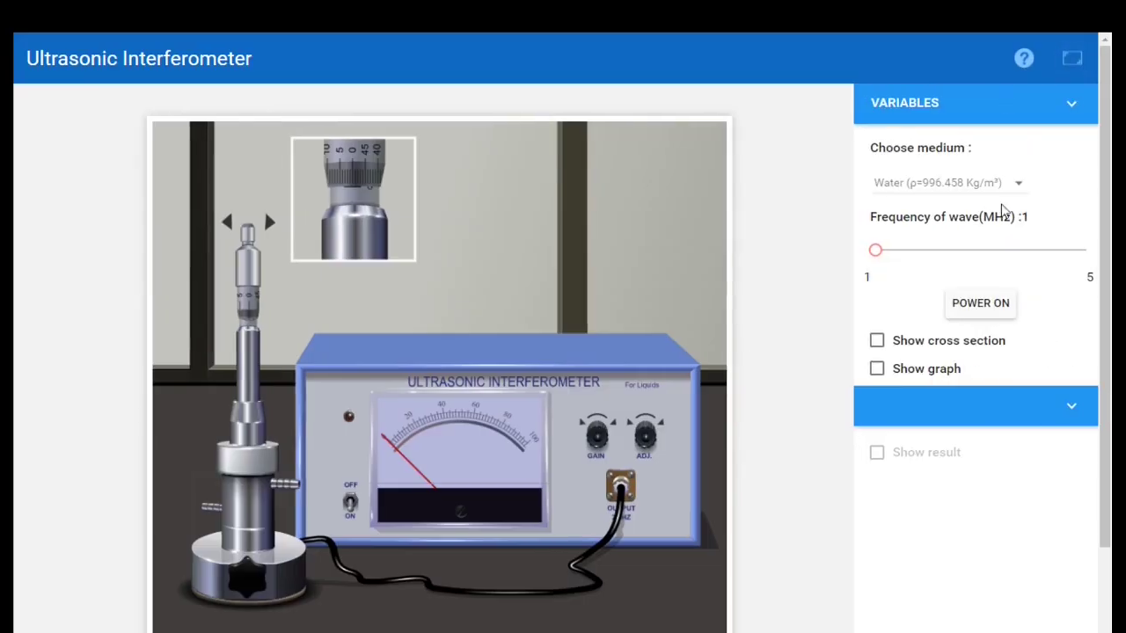
left_click(1018, 182)
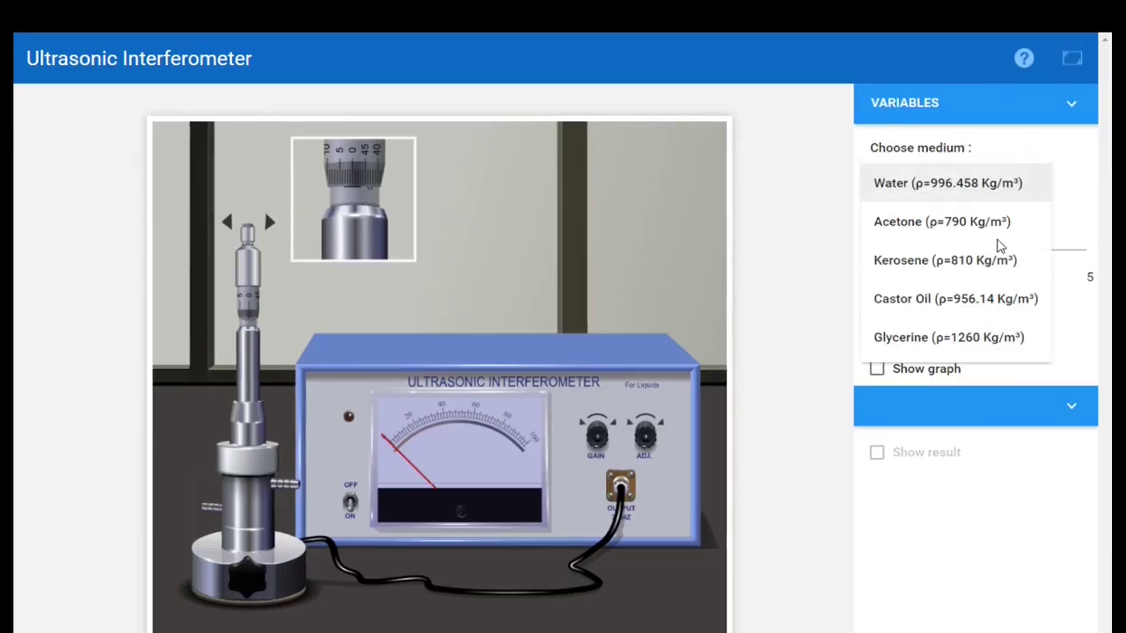
left_click(981, 305)
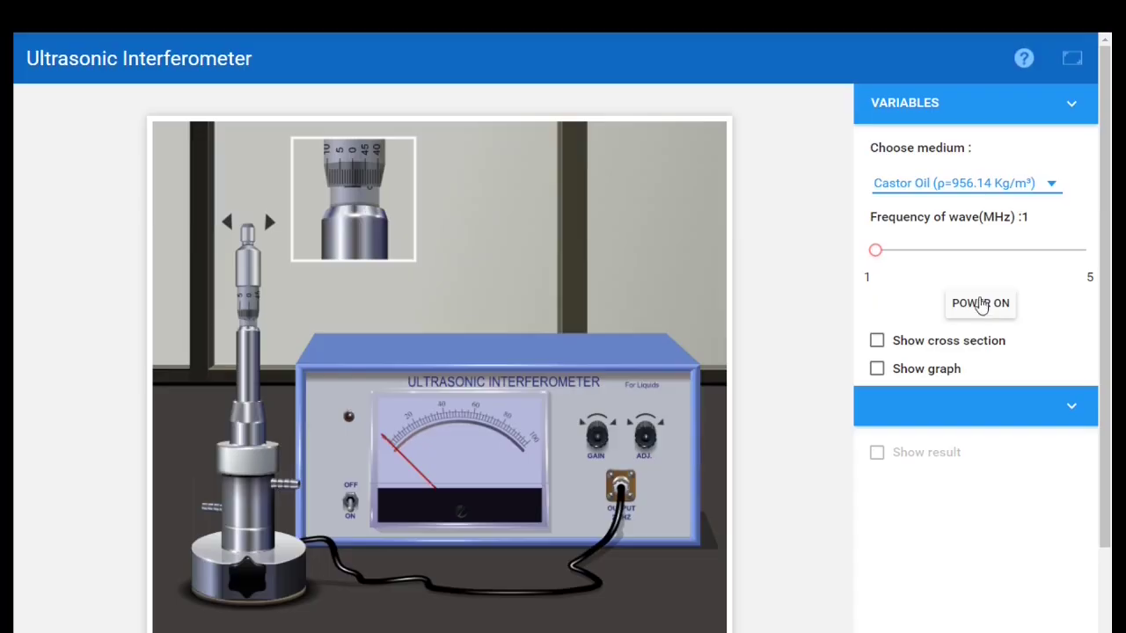
left_click(1025, 251)
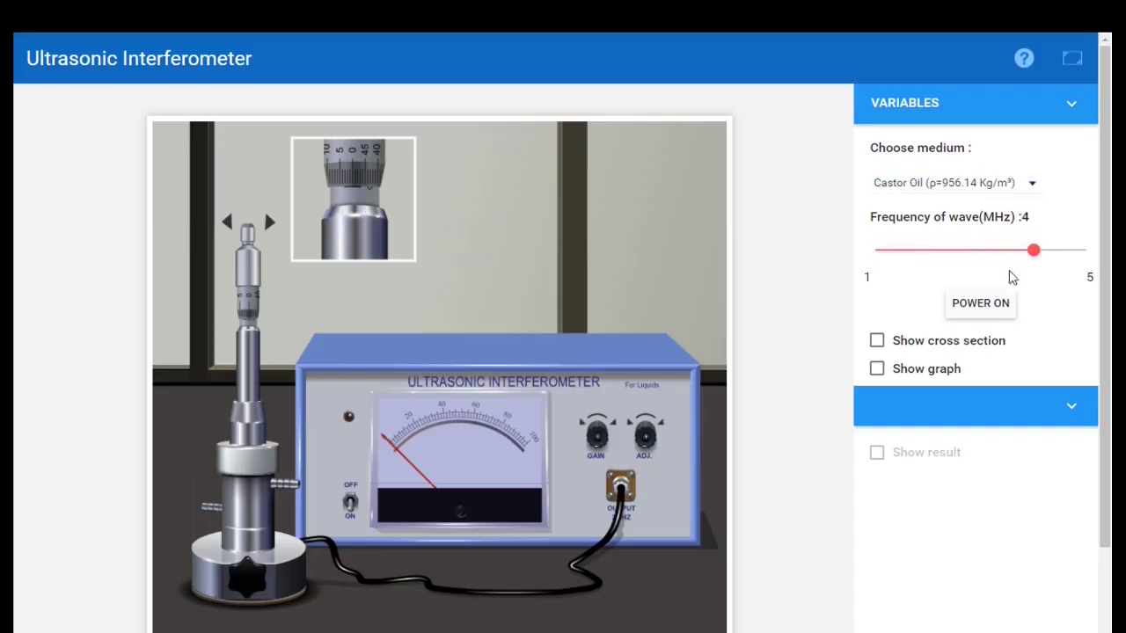
- Power on the interferometer and show the cross section and graph for castor oil
left_click(985, 310)
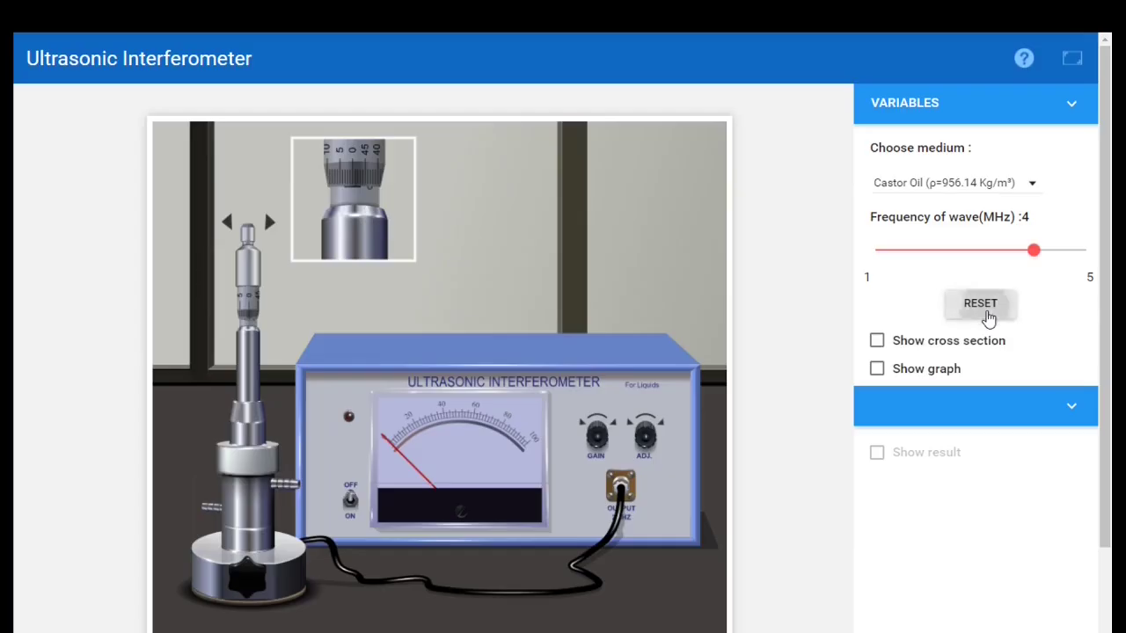
left_click(878, 342)
left_click(877, 369)
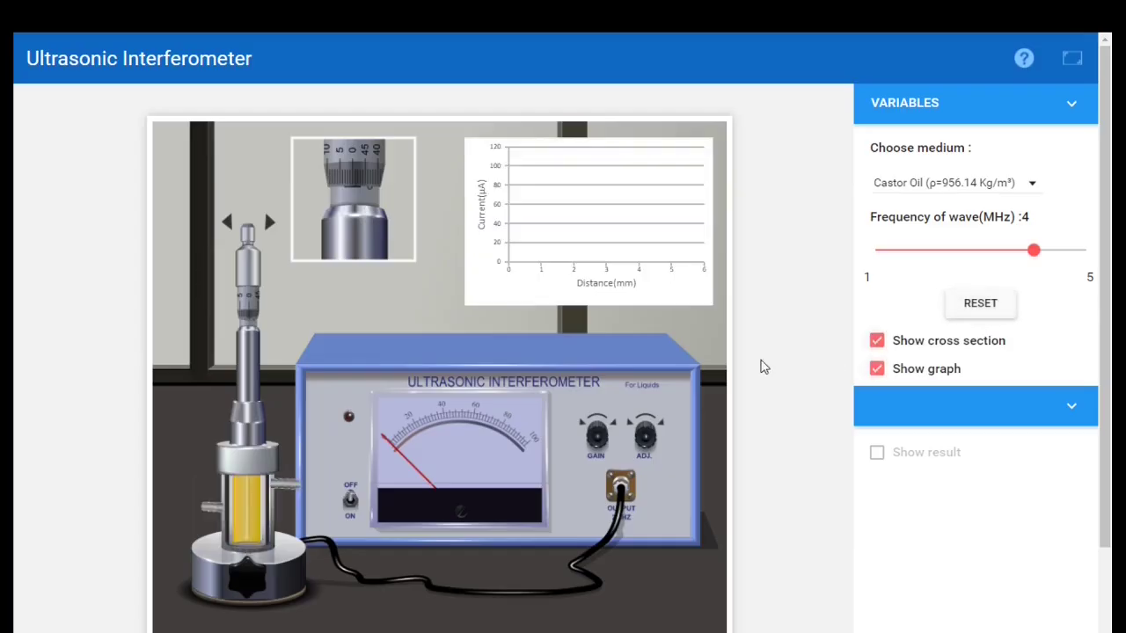
- Raise the meter reading to about 80 µA with the ADJ knob and reduce it to 20 µA with the gain knob
left_click(663, 429)
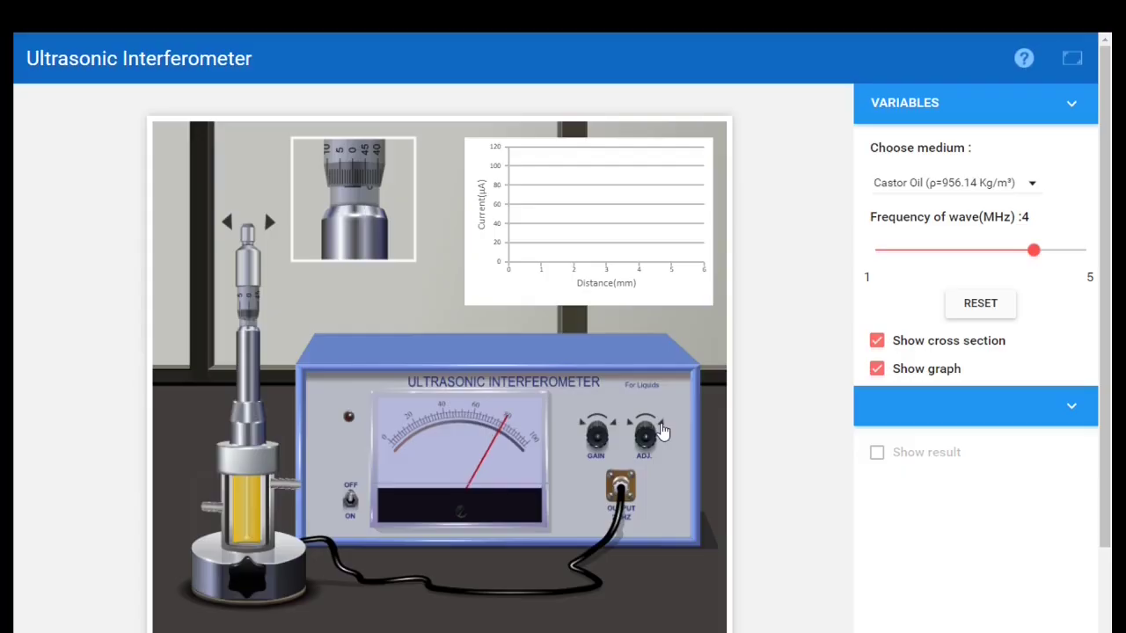
left_click(580, 429)
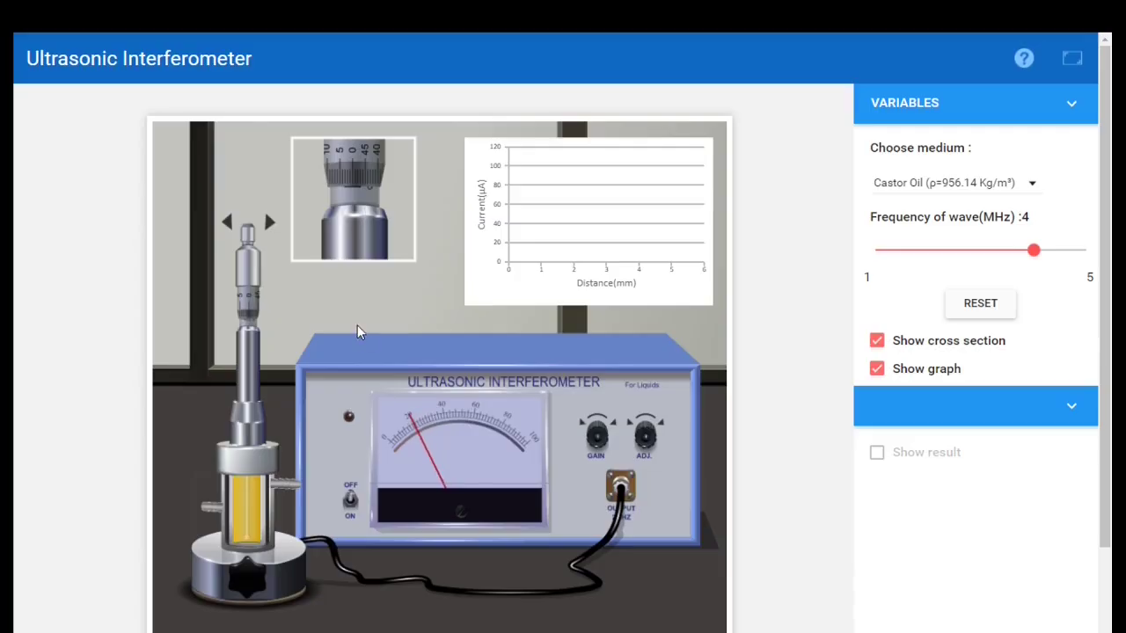
- Increase the micrometer distance in small increments until the meter reaches castor oil's first current maximum
left_click(269, 225)
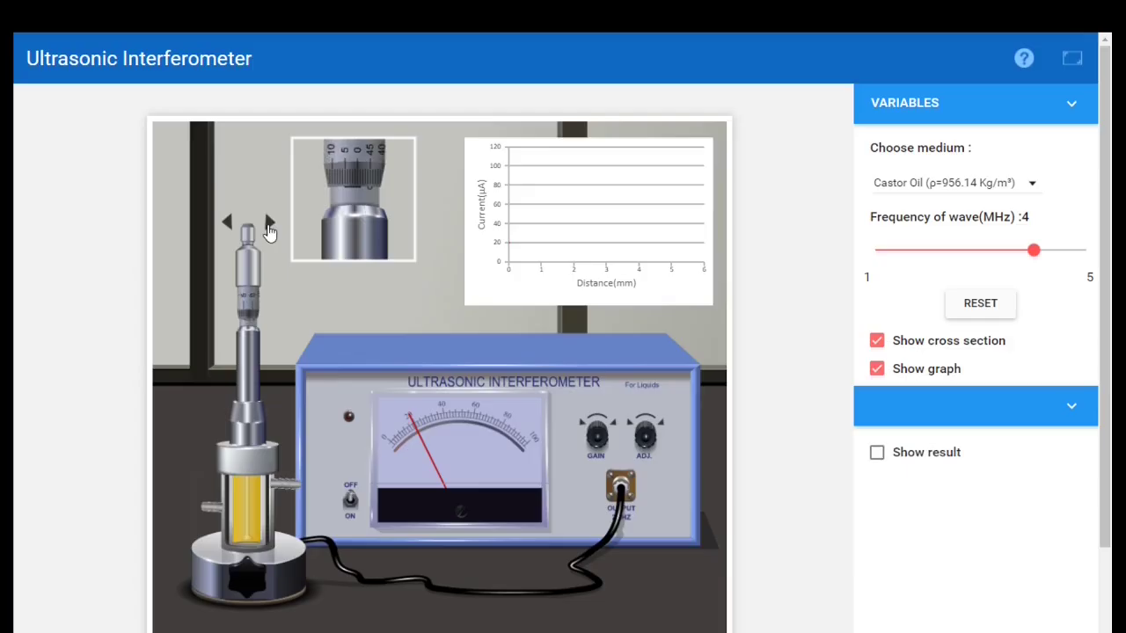
left_click(270, 227)
left_click(270, 227)
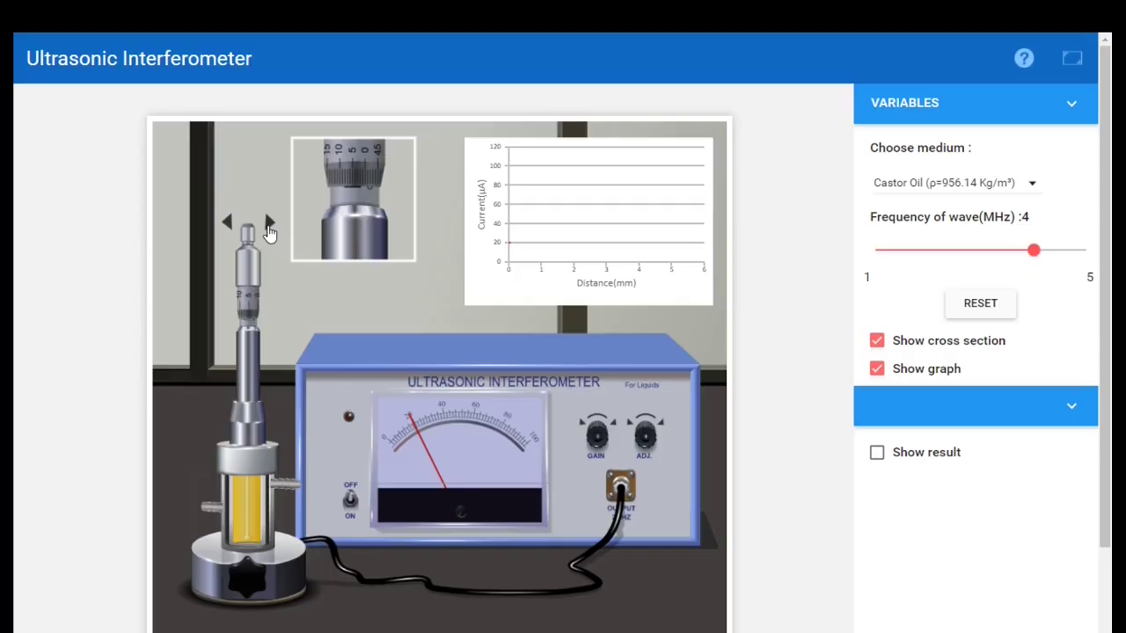
left_click(270, 227)
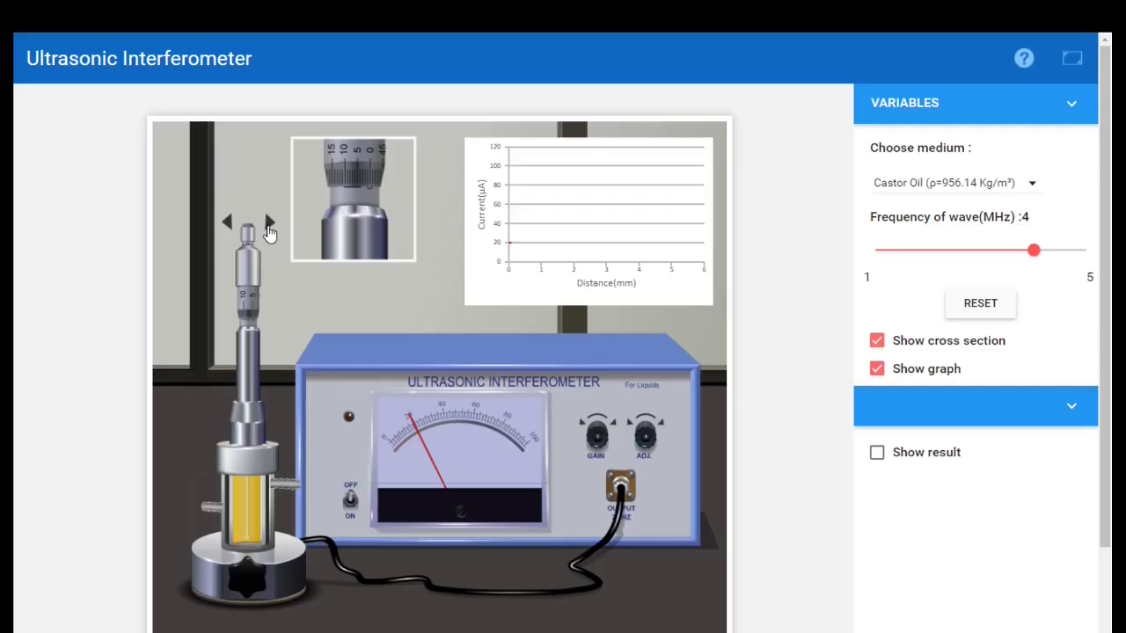
left_click(270, 227)
left_click(270, 227)
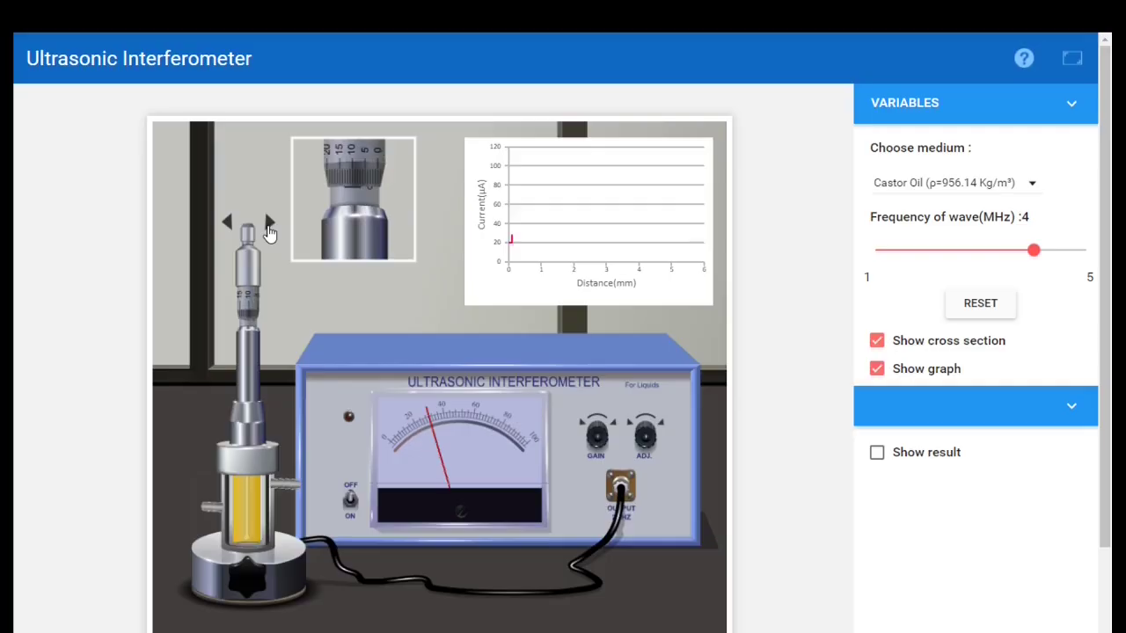
left_click(270, 227)
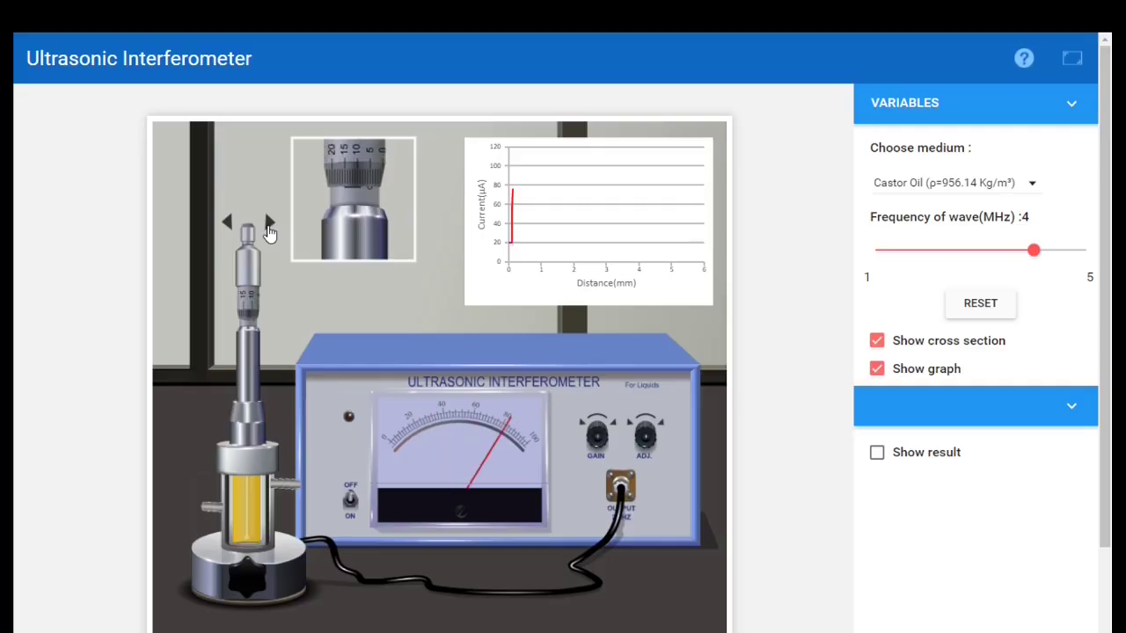
left_click(270, 227)
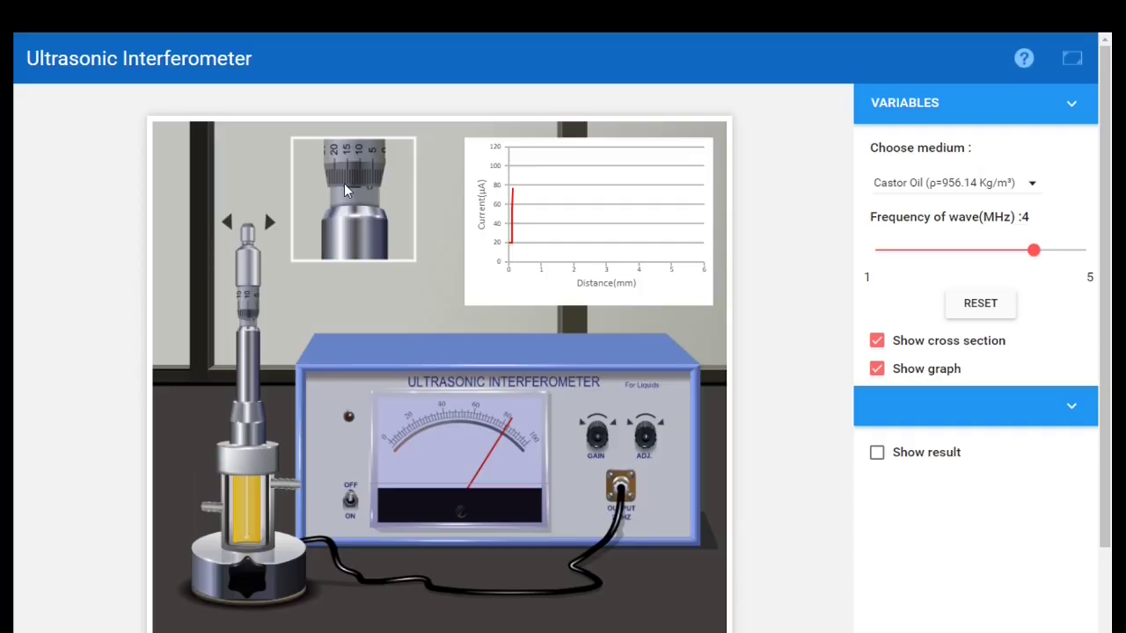
- Continue increasing the micrometer distance to about 2.4 mm to plot castor oil's tenth maximum, and switch to the PowerPoint slide with its calculations
left_click(272, 227)
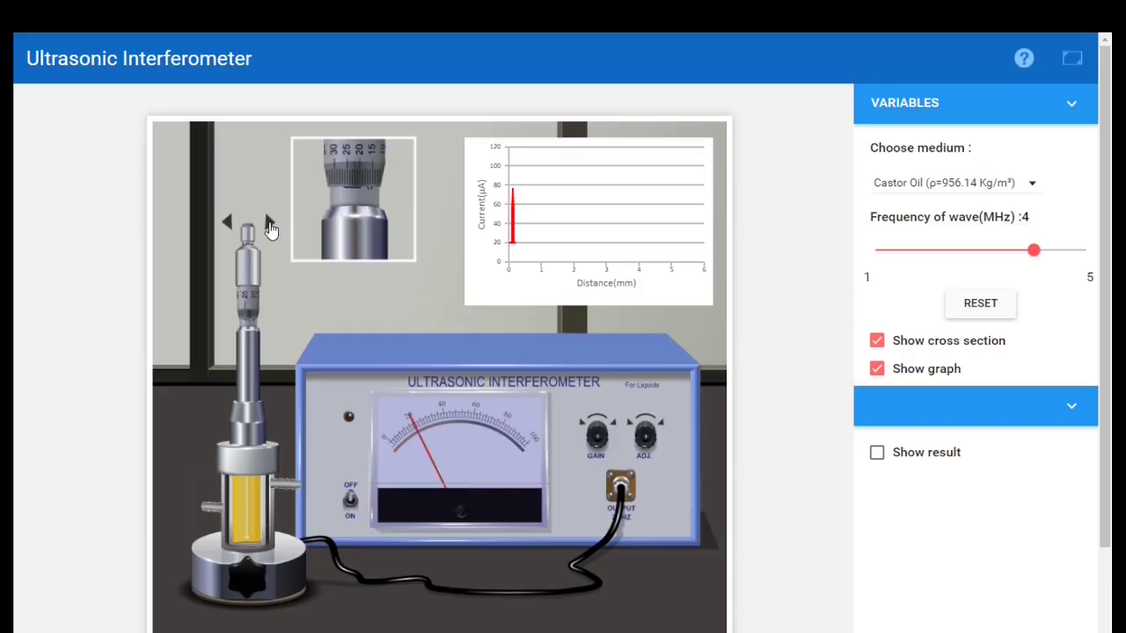
left_click(271, 227)
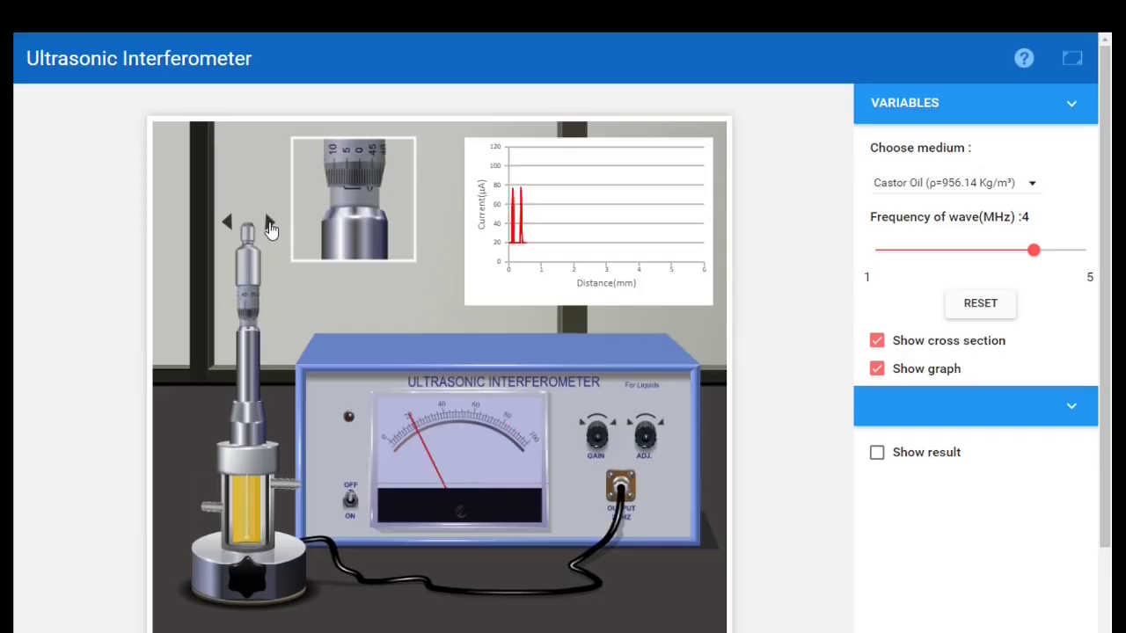
left_click(272, 227)
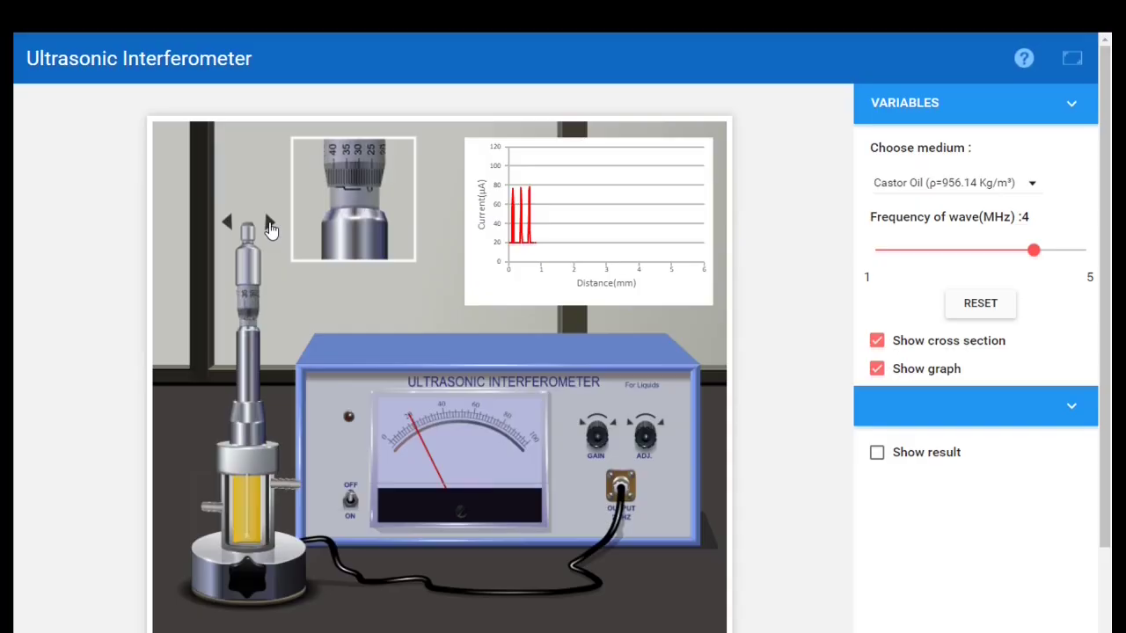
left_click(272, 227)
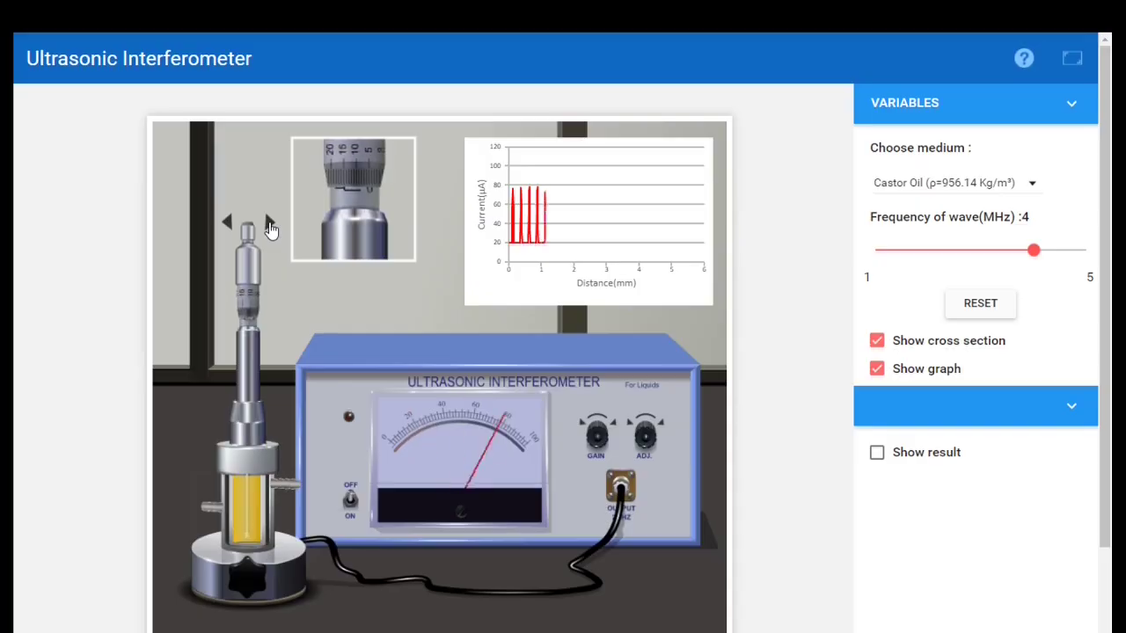
left_click(271, 227)
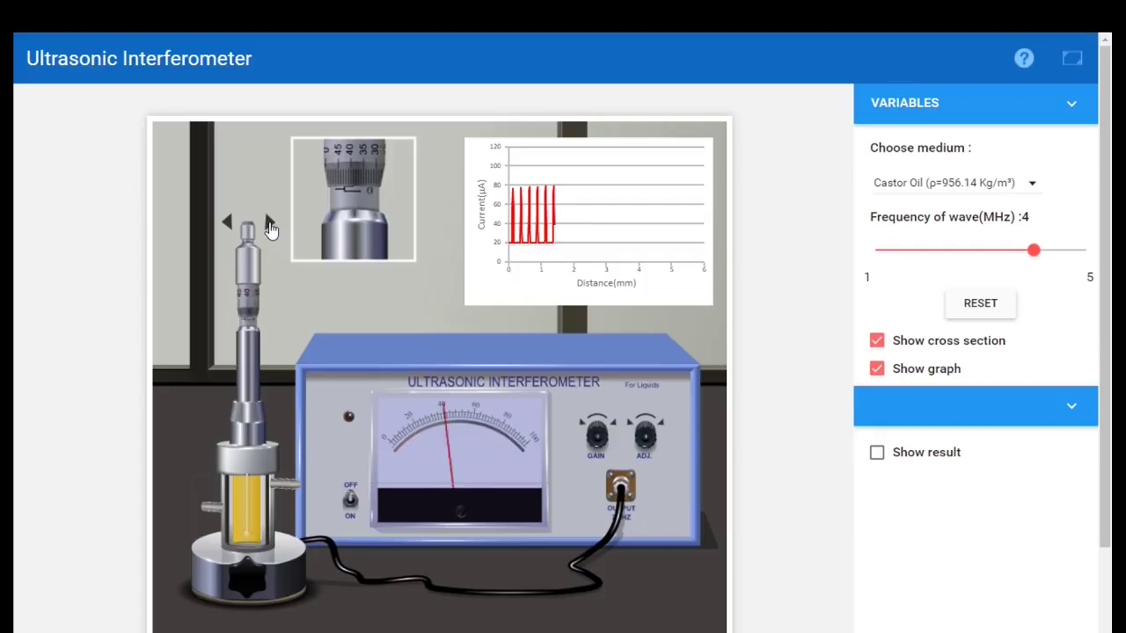
left_click(271, 227)
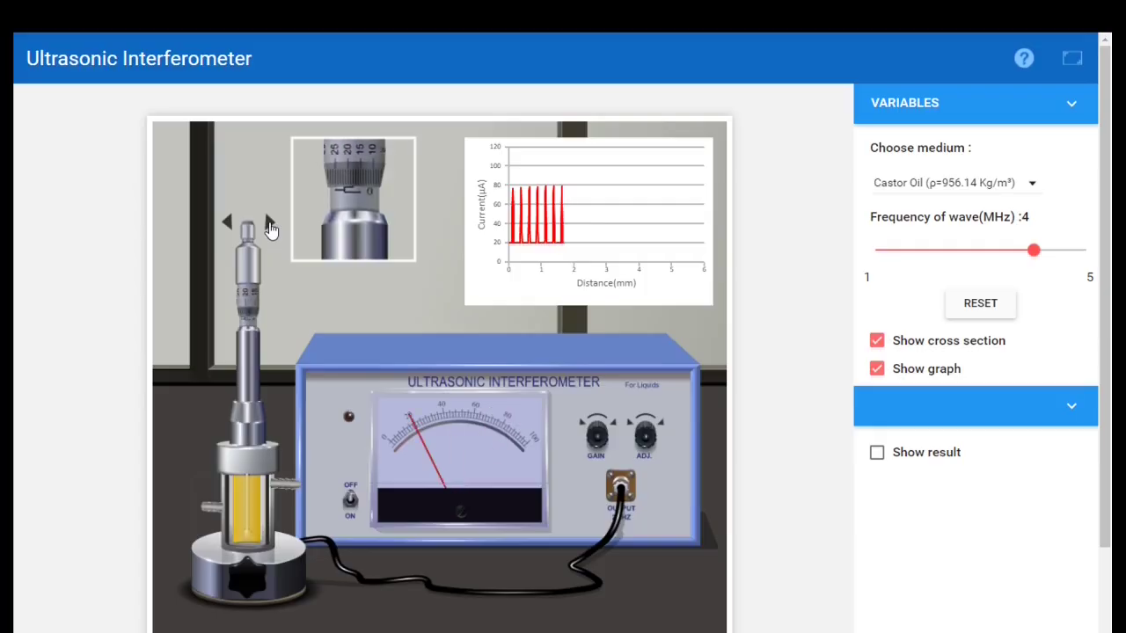
left_click(272, 227)
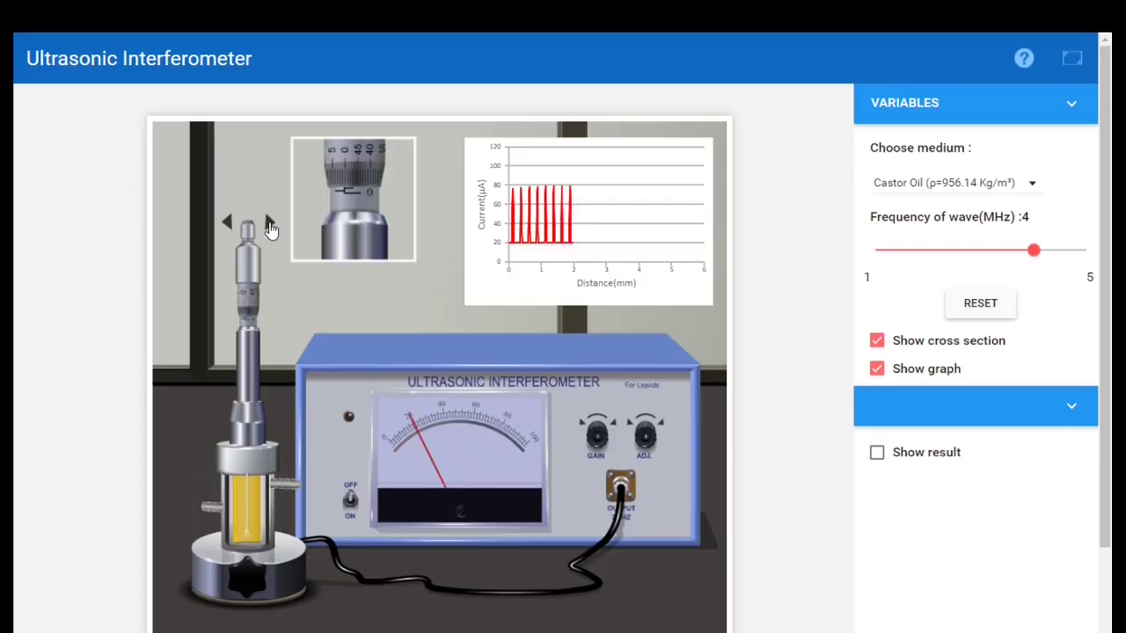
left_click(272, 227)
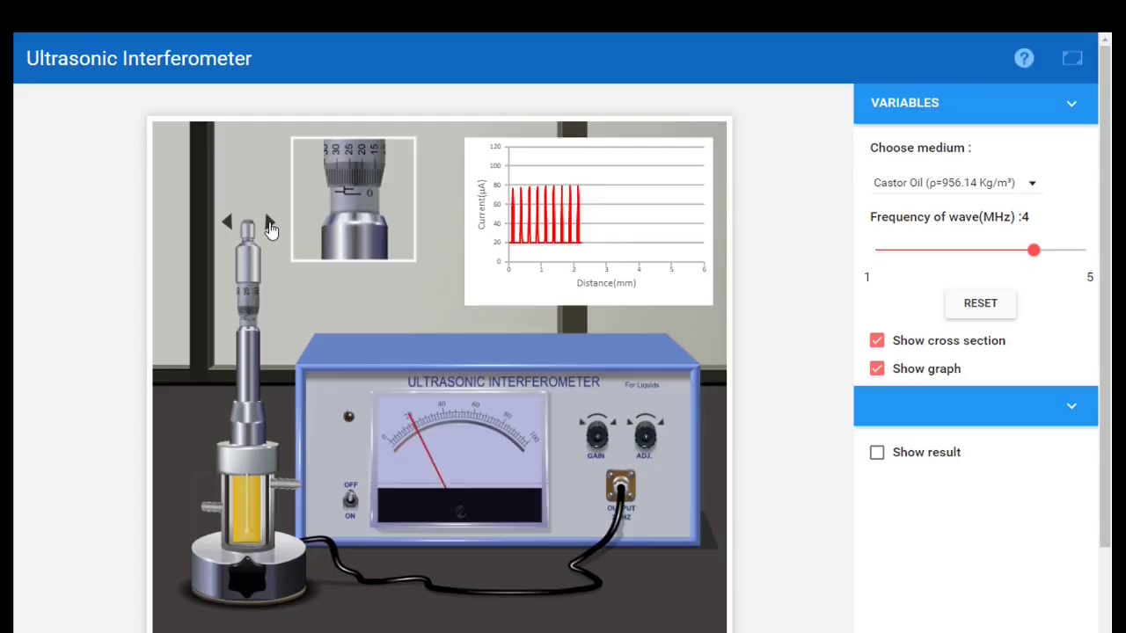
left_click(272, 227)
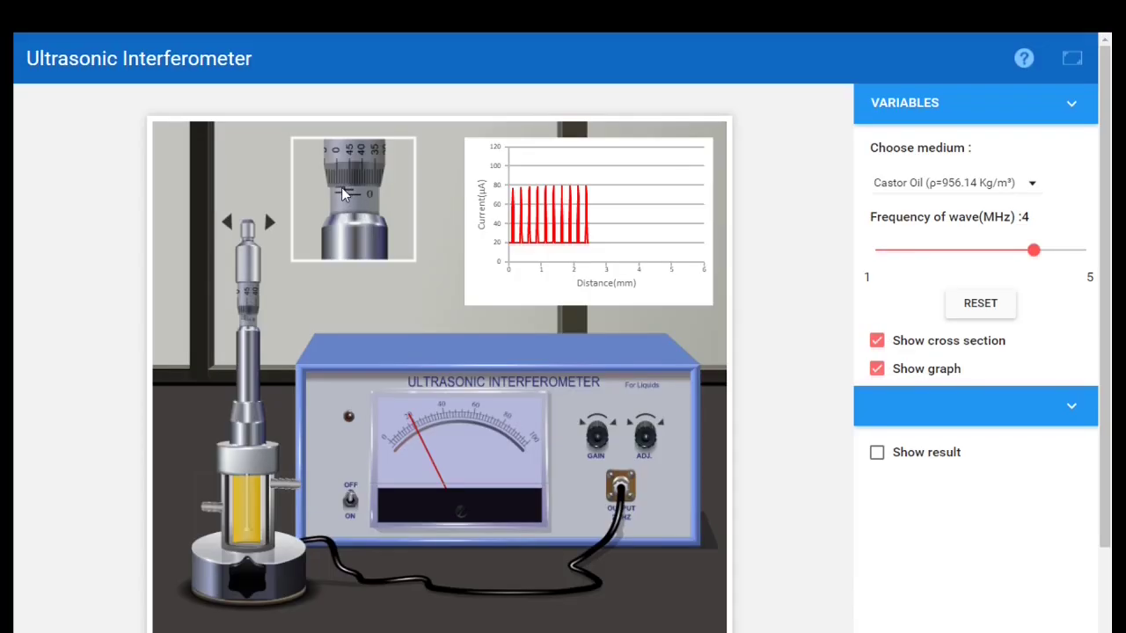
key("alt+Tab")
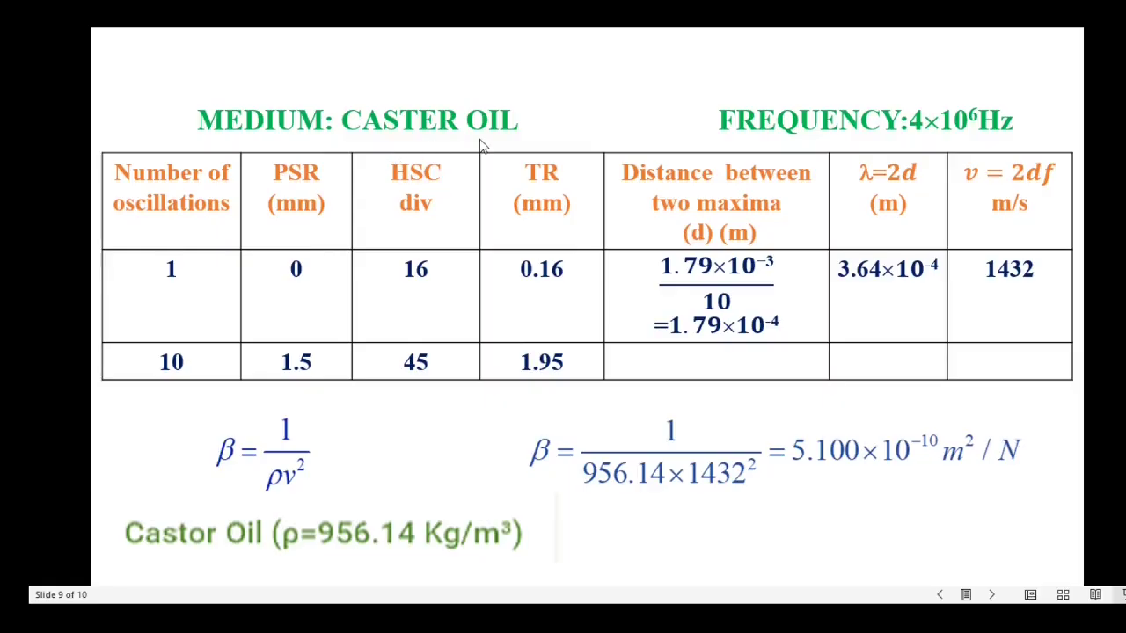